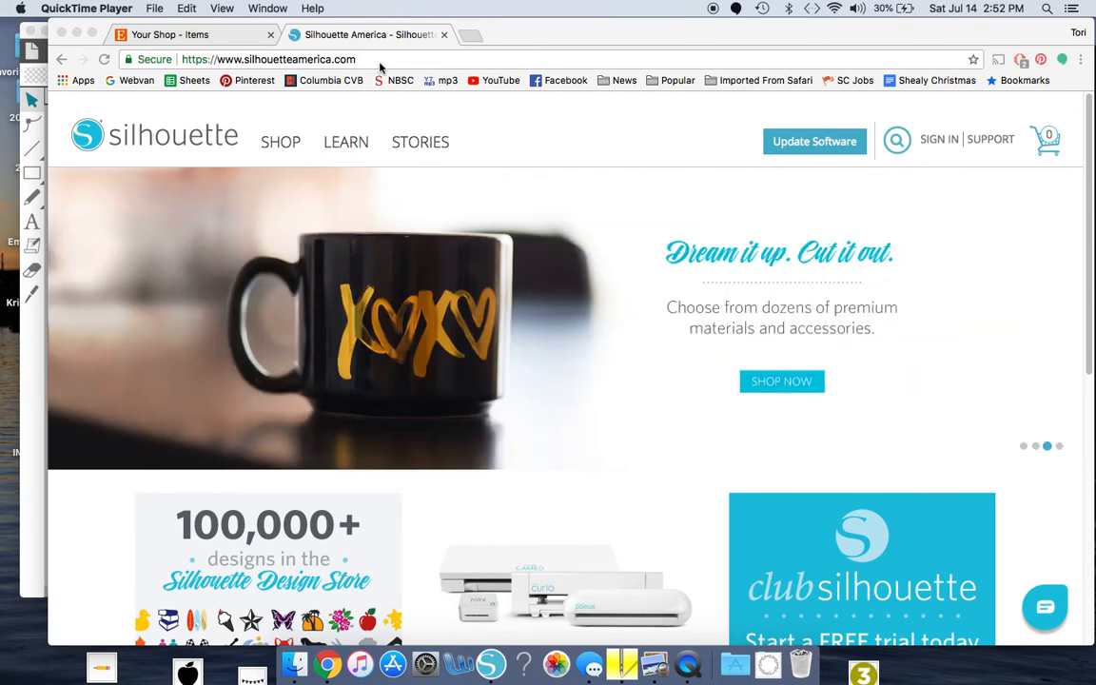
Step: View the software update page on the Silhouette America website, and switch back to Silhouette Studio
left_click(842, 149)
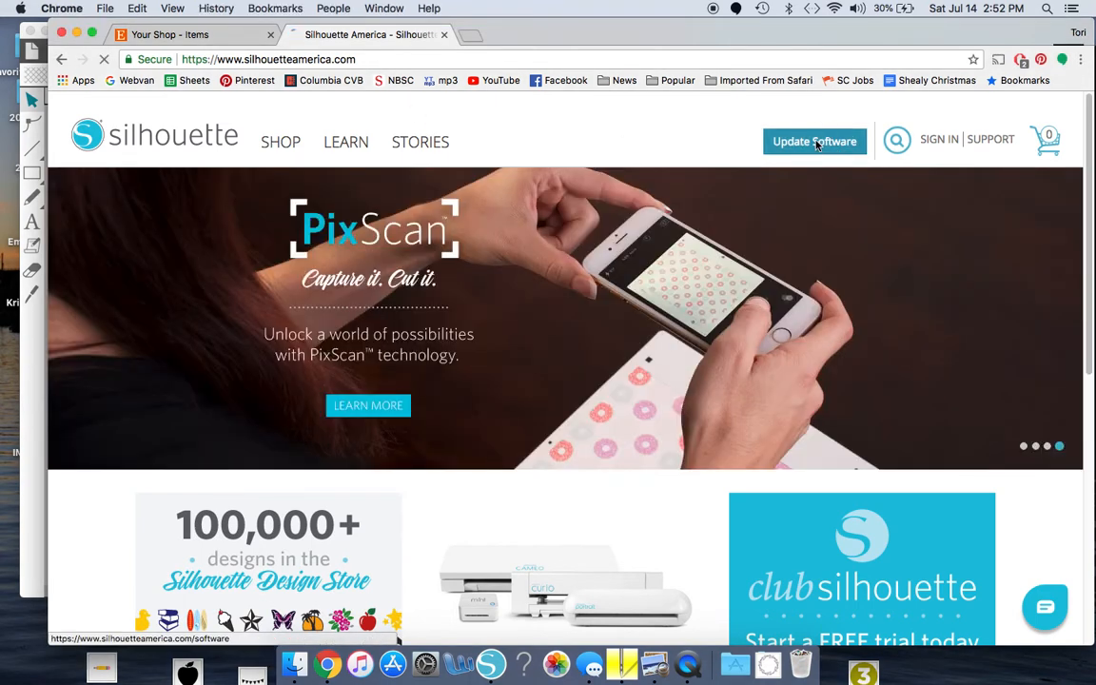
left_click(816, 142)
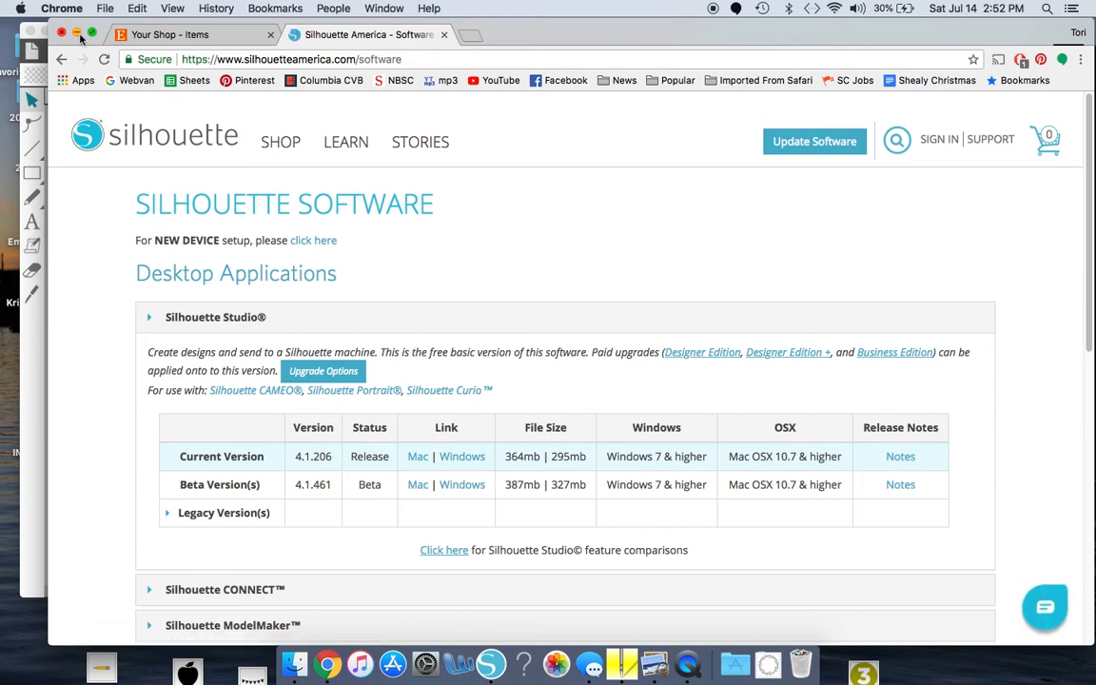
left_click(77, 34)
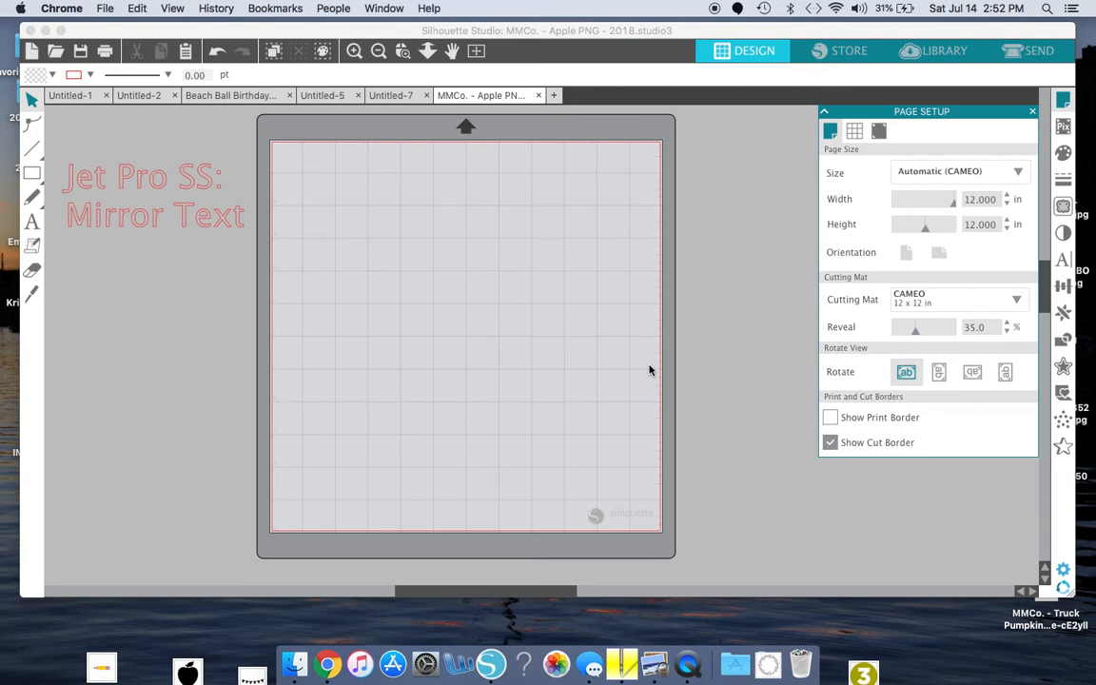
Step: Set the page size to Letter (8.5 x 11.0 in) and show the print border
left_click(1067, 105)
left_click(1064, 105)
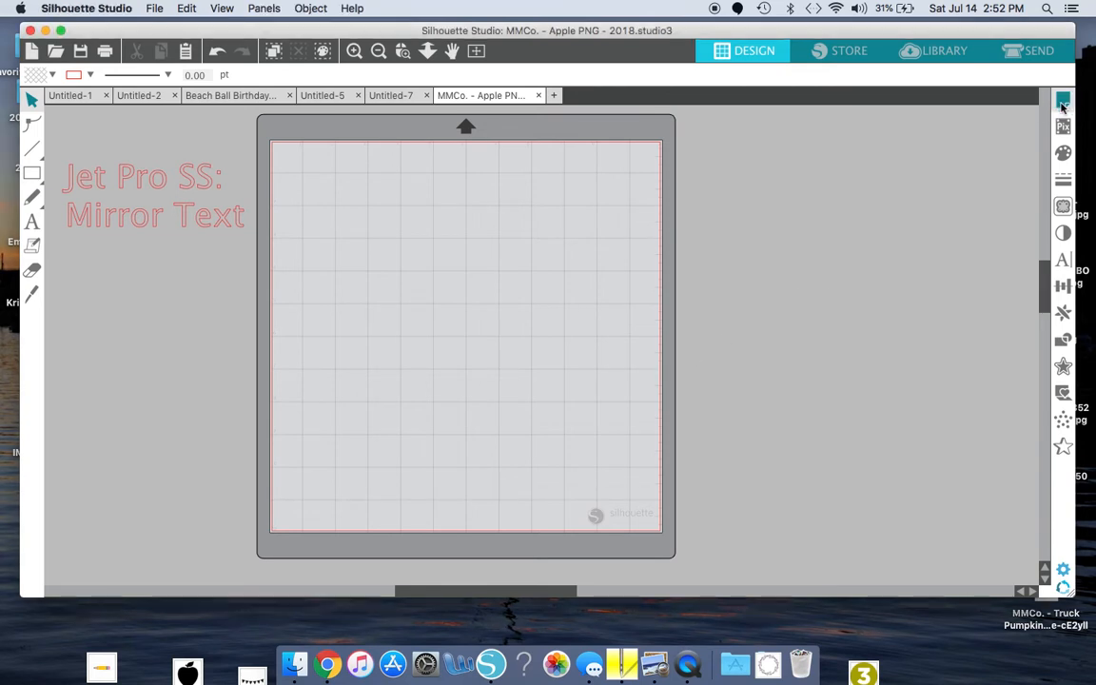
left_click(1062, 105)
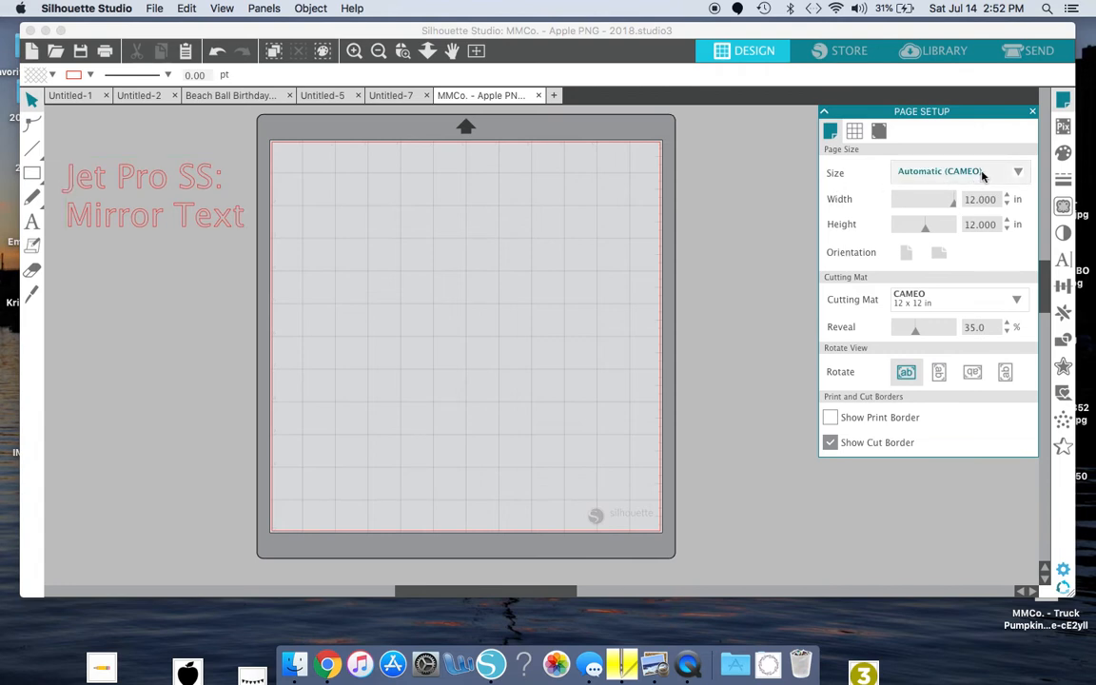
left_click(983, 174)
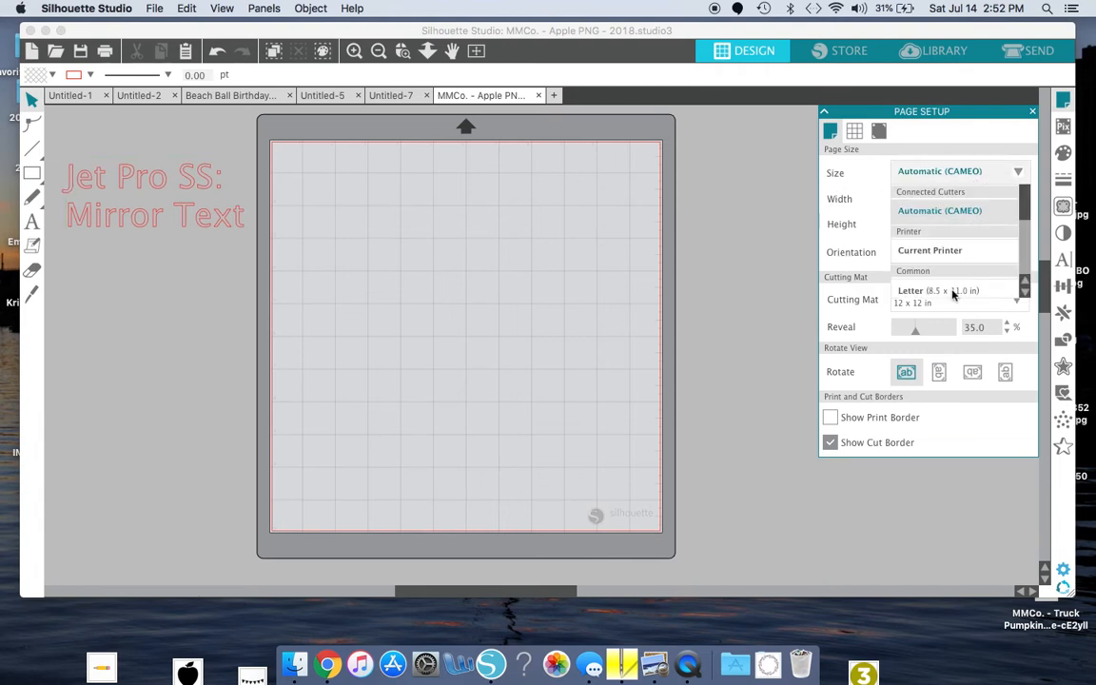
left_click(953, 291)
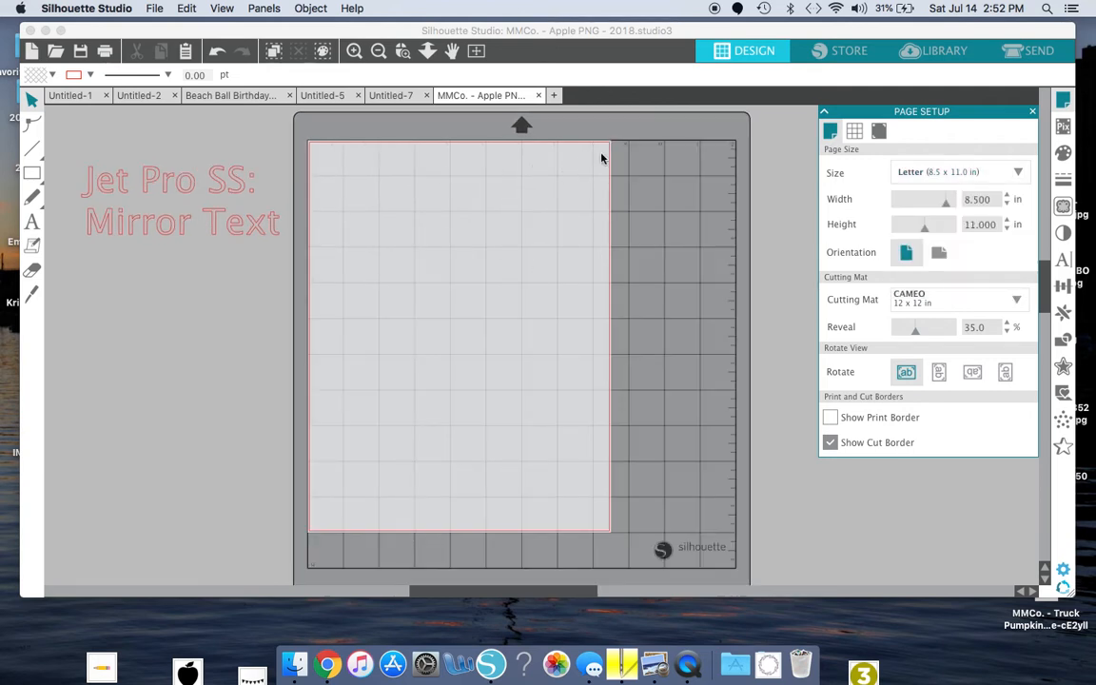
left_click(829, 419)
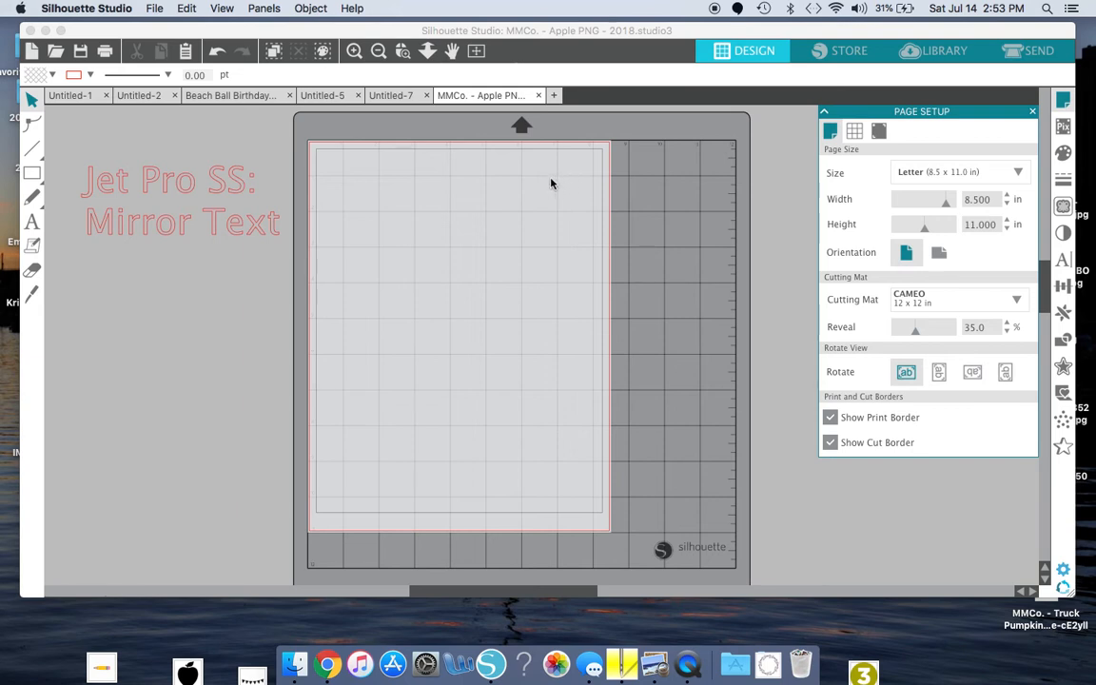
Step: Open the image "MMCo. - Apple PNG - 2018" from the Apple folder
left_click(154, 8)
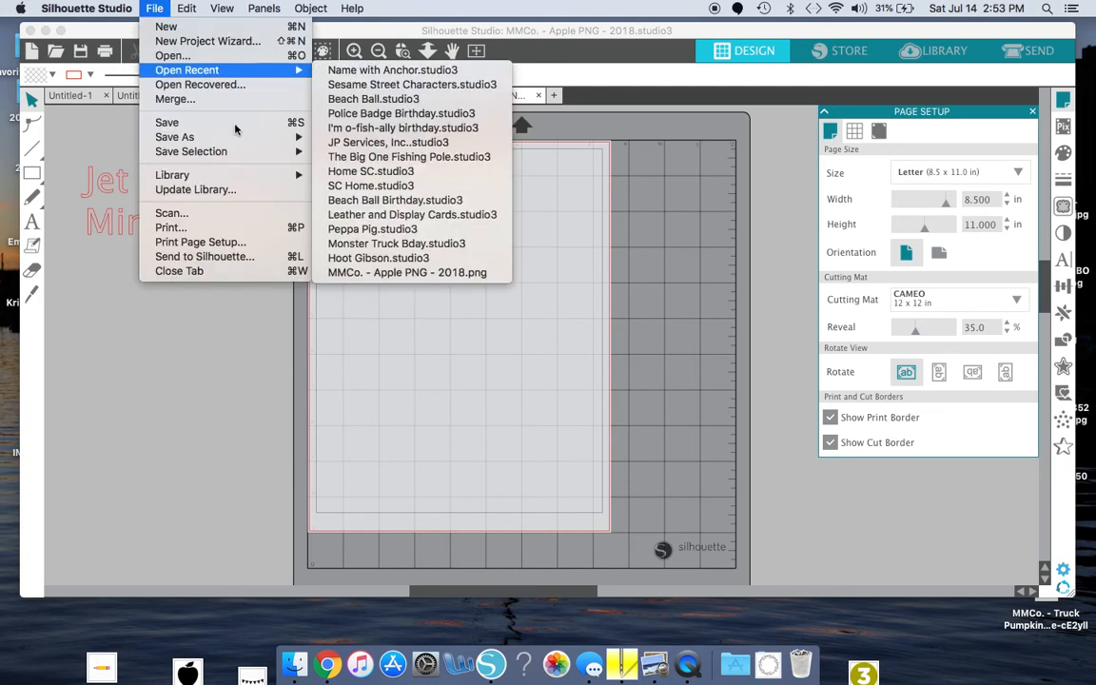
mouse_move(236, 141)
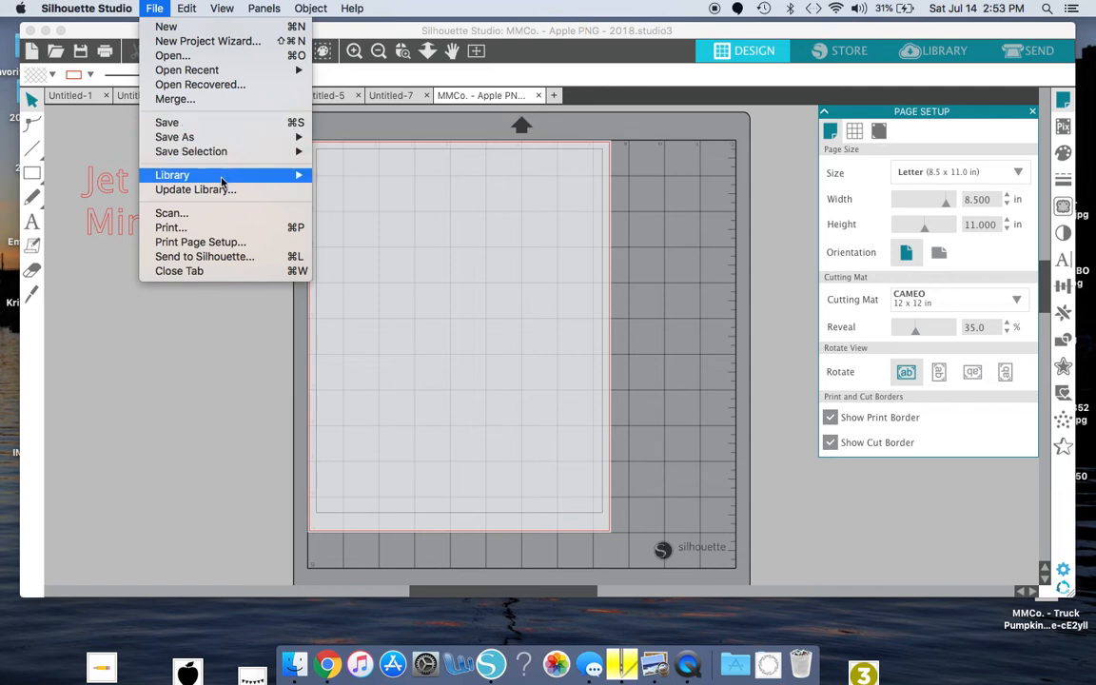
left_click(198, 59)
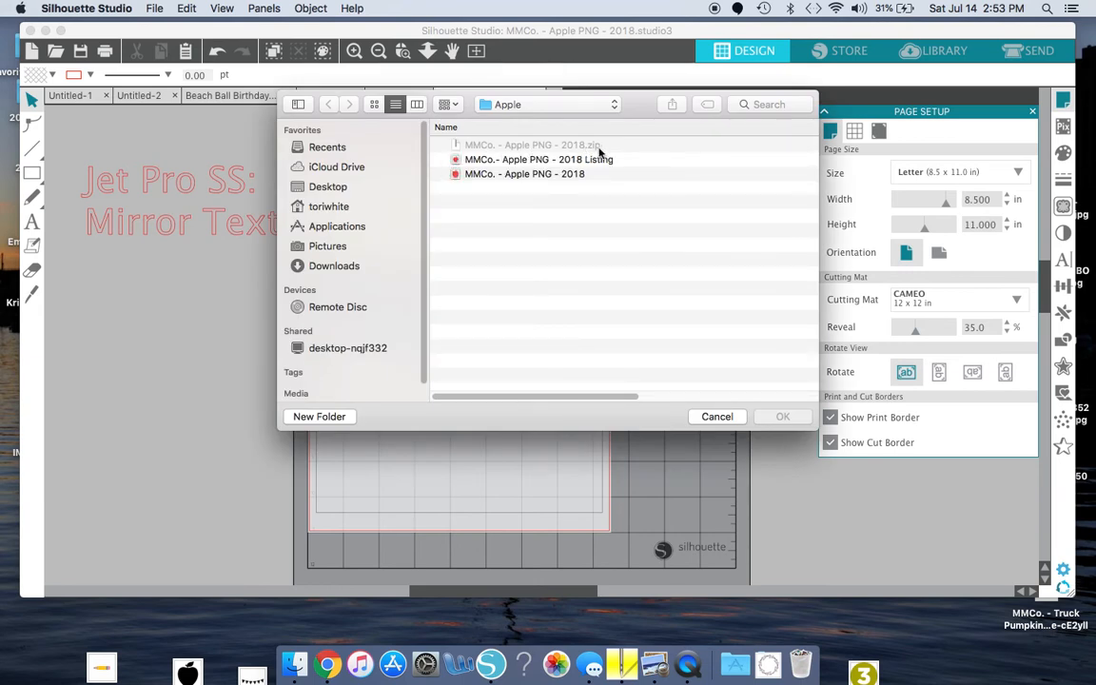
left_click(548, 176)
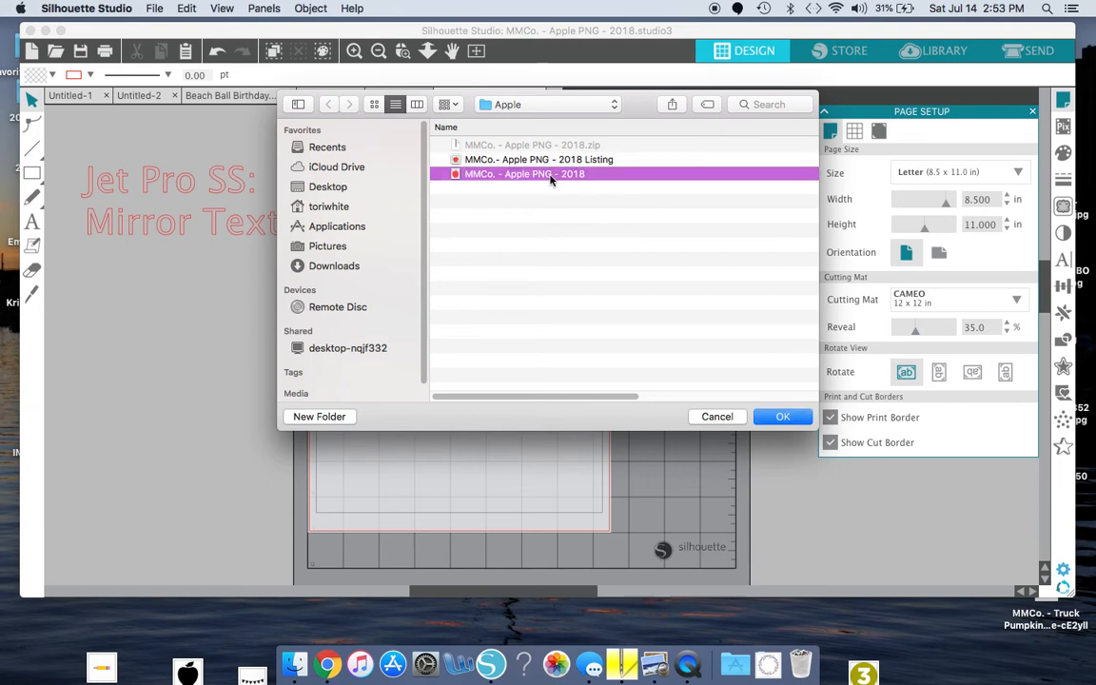
left_click(782, 416)
left_click(579, 334)
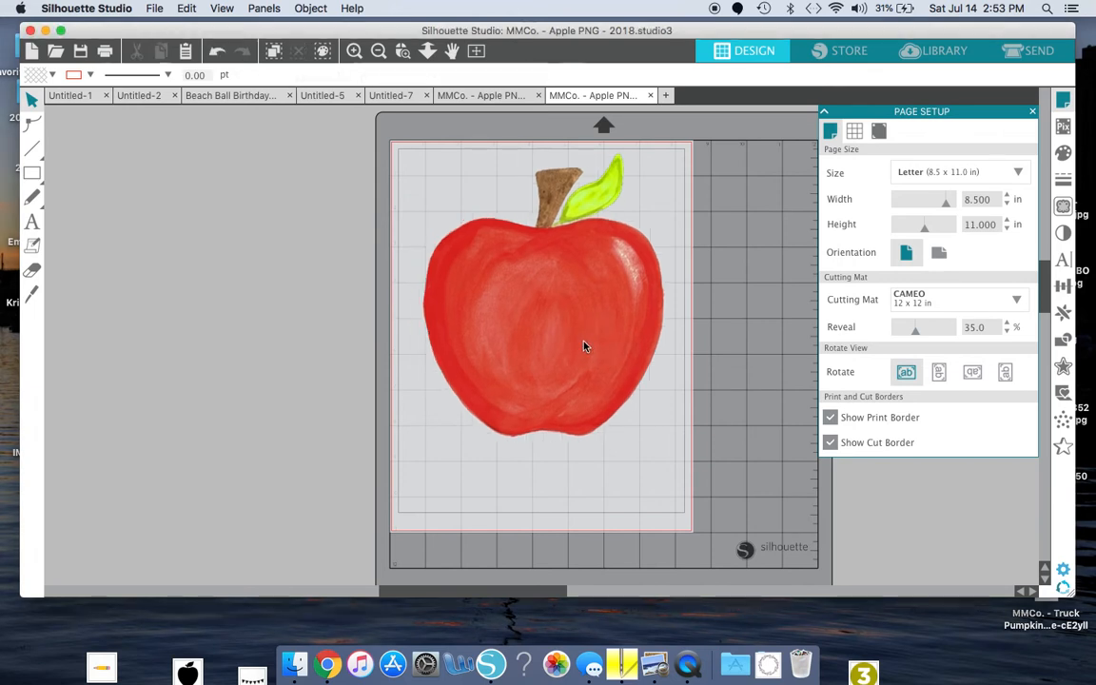
Step: Shrink the apple to about 4.6 by 5.5 in and place it in the page's upper-left corner
left_click_drag(572, 362, 563, 367)
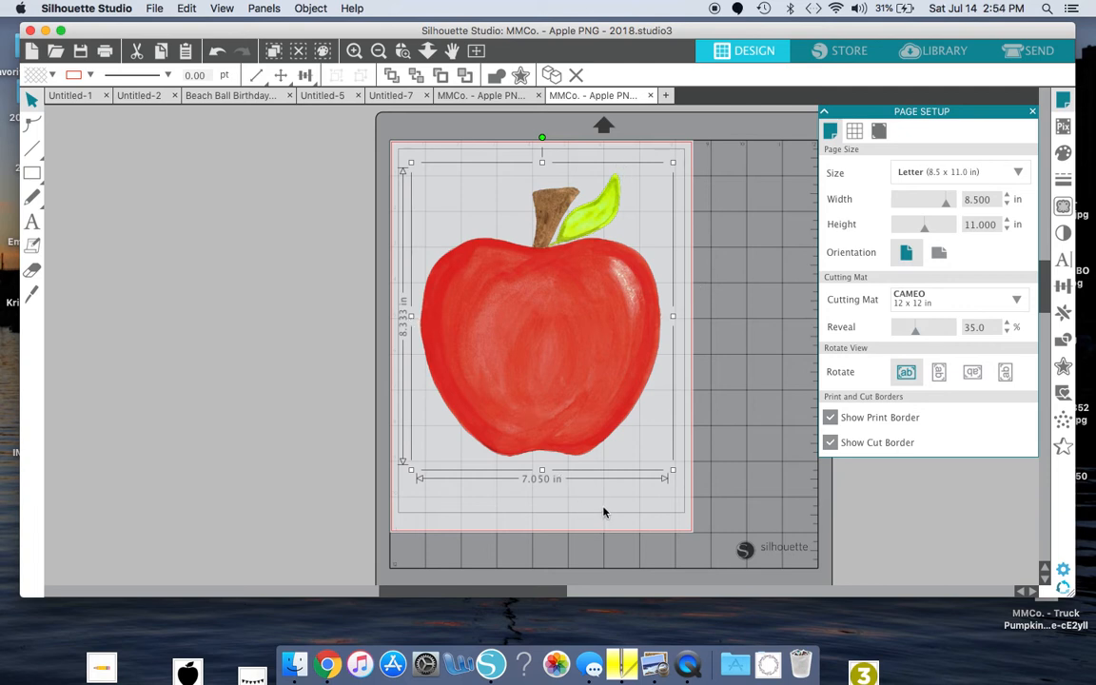
left_click_drag(671, 469, 586, 375)
left_click_drag(526, 301, 521, 286)
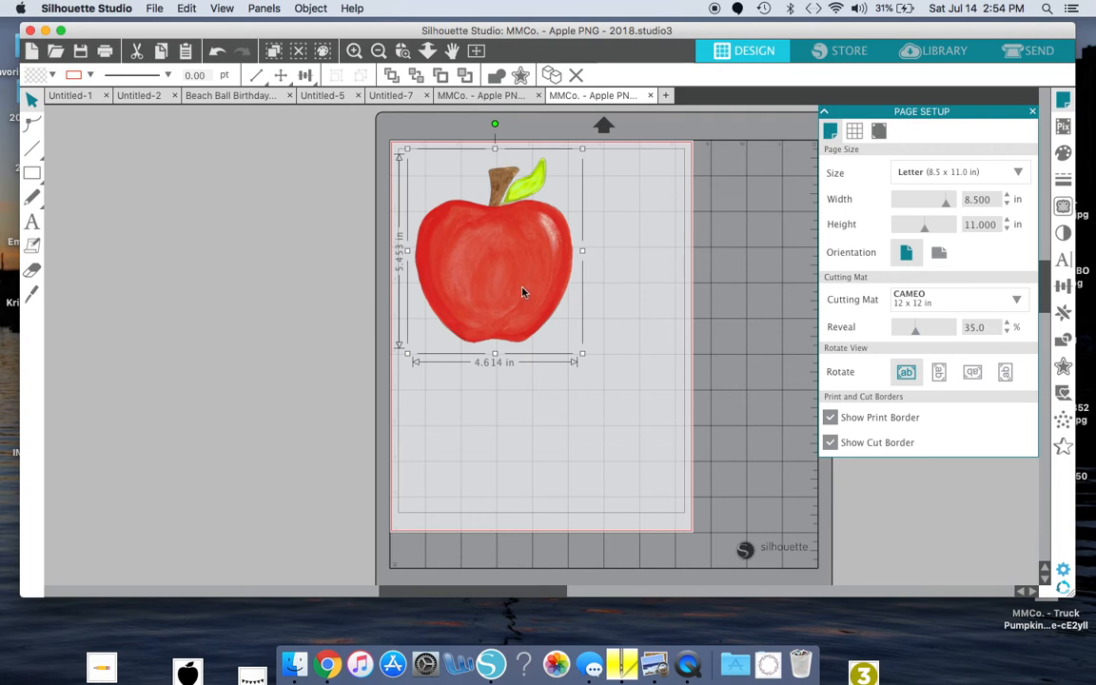
Step: Duplicate the apple toward the page's lower-right corner, and delete the copy again
key("super+d")
left_click_drag(522, 292, 599, 418)
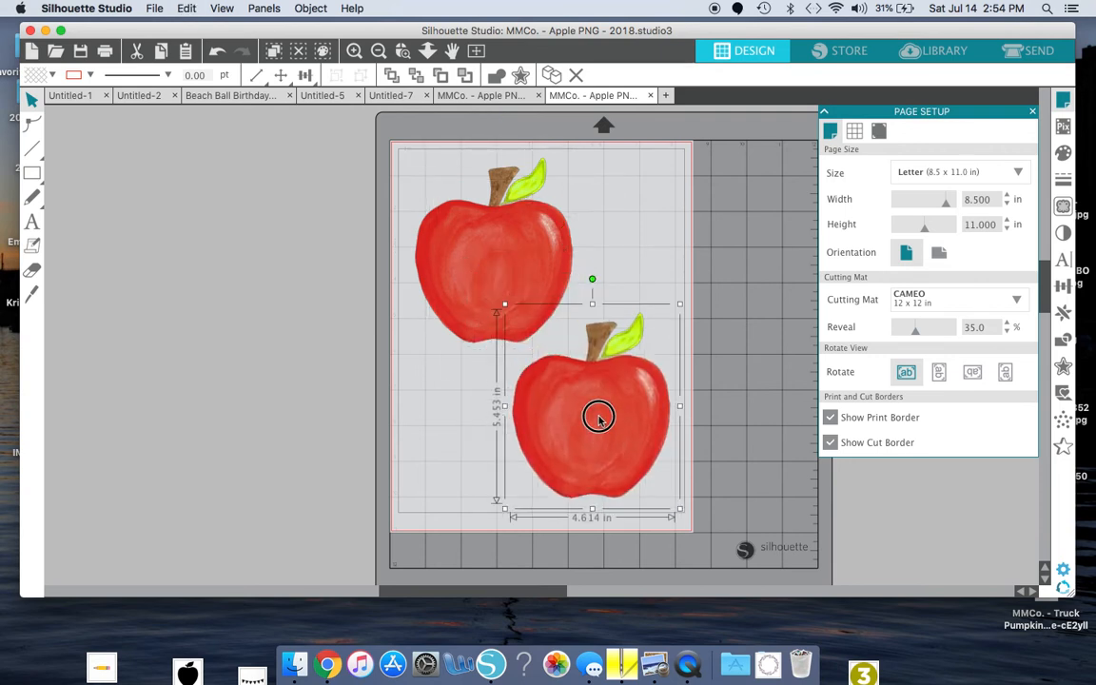
left_click_drag(483, 271, 514, 278)
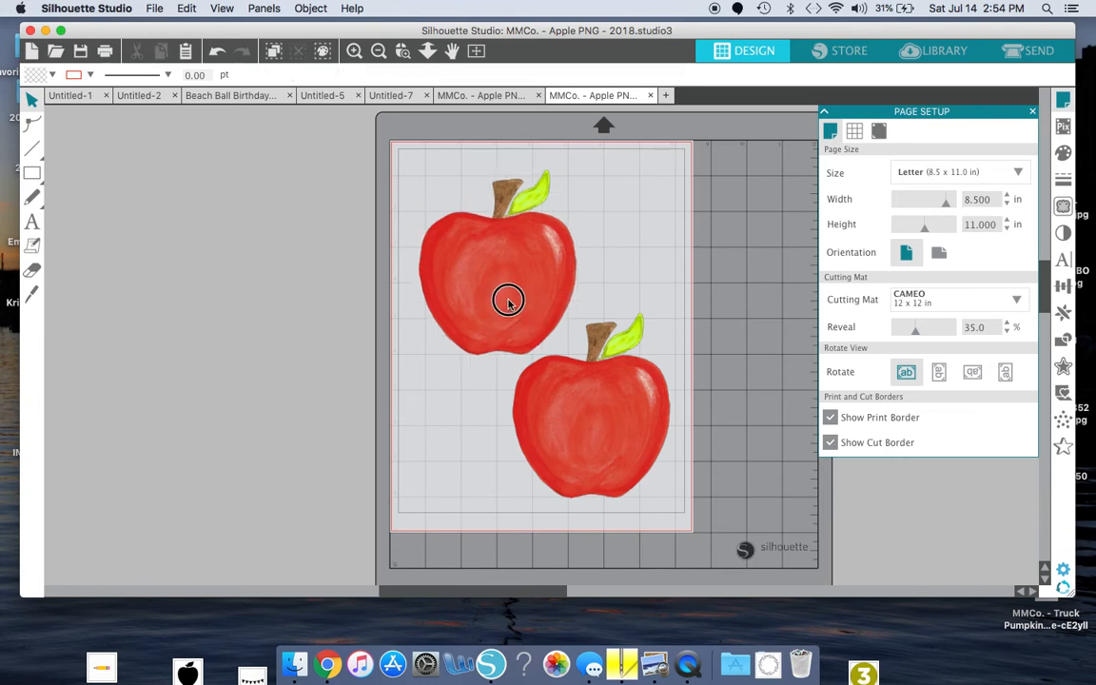
left_click_drag(573, 402, 566, 393)
key("BackSpace")
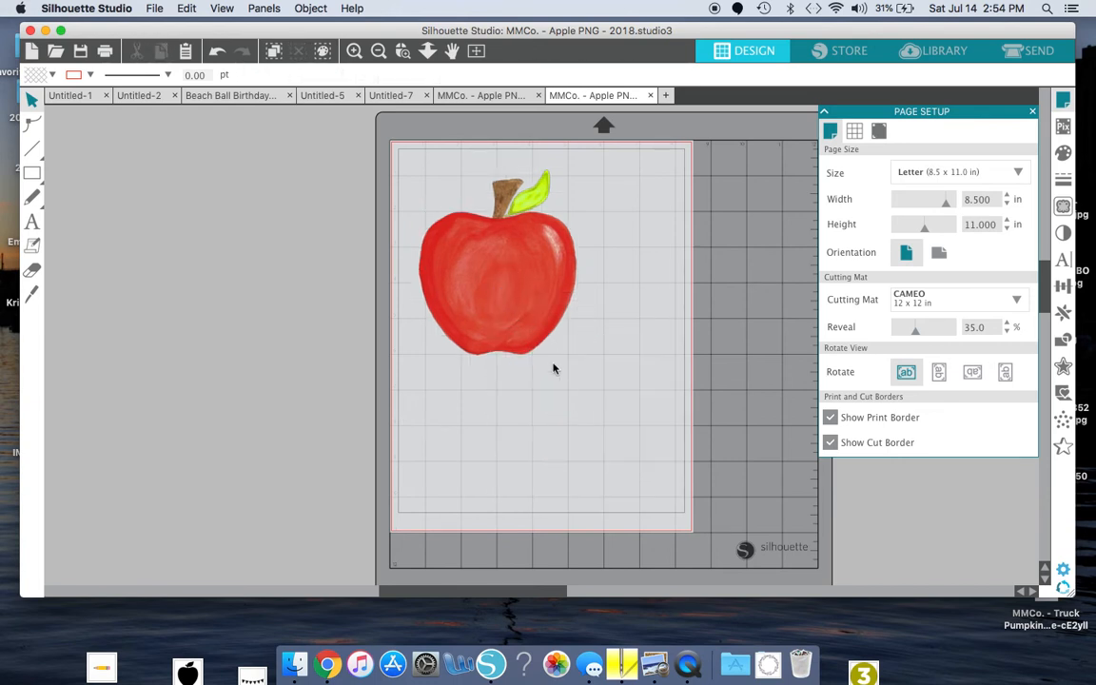
Step: Enlarge the apple to about 6.6 by 7.8 in and position it inside the print border
left_click(552, 365)
left_click_drag(586, 368, 660, 443)
left_click_drag(579, 337, 584, 329)
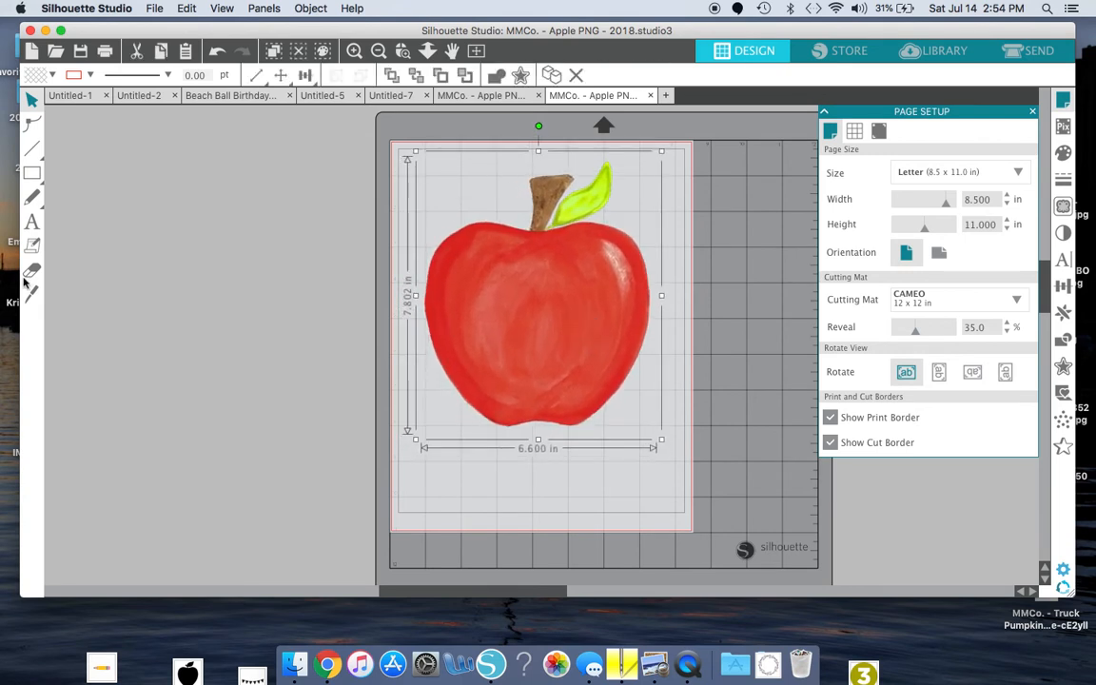
Step: Add the person's first name as text below the apple and enlarge it to about 3.8 by 2.3 in
left_click(32, 223)
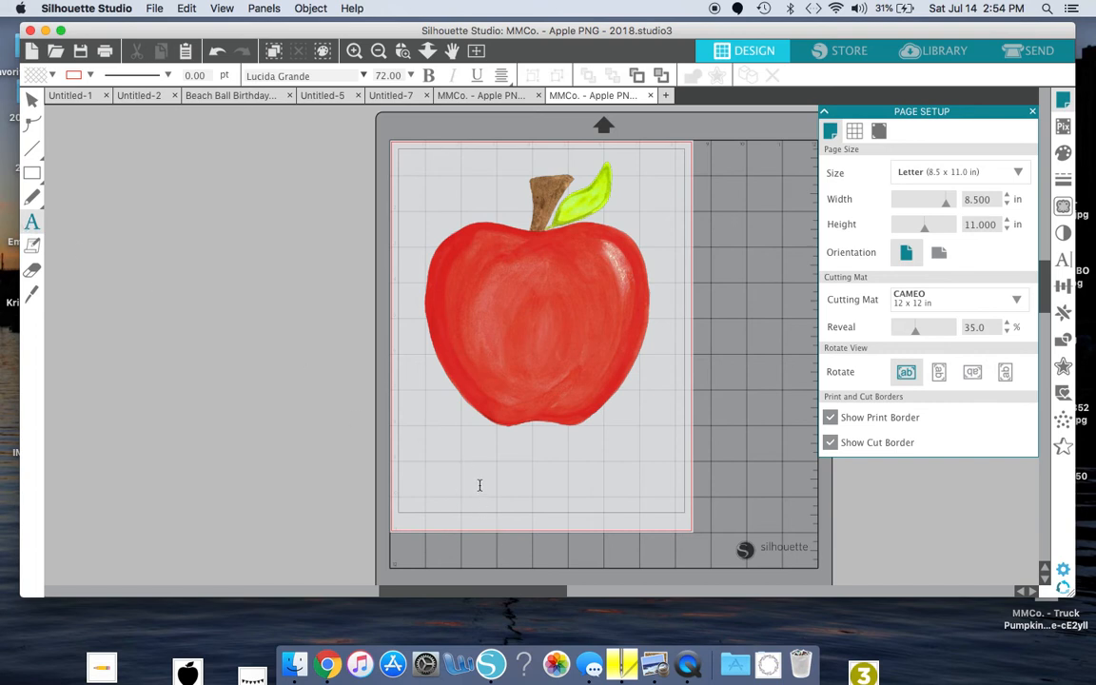
left_click(480, 485)
type("Tori")
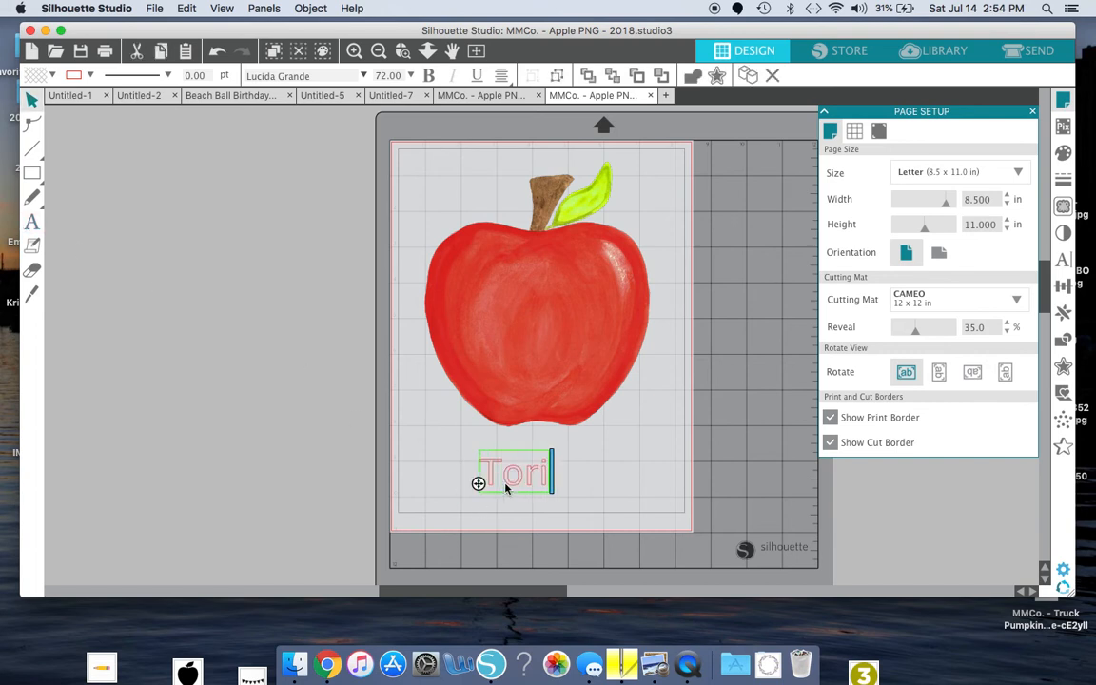
left_click_drag(543, 479, 564, 467)
left_click_drag(597, 421, 555, 484)
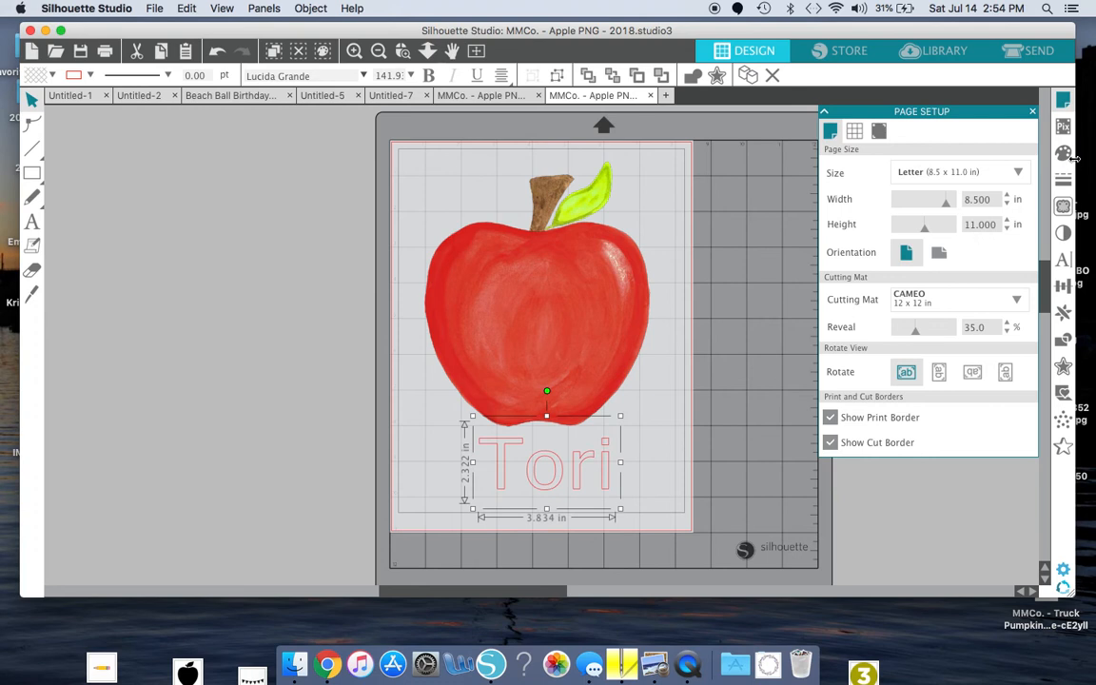
Step: Fill the name text with bright green
left_click(1064, 154)
left_click(917, 255)
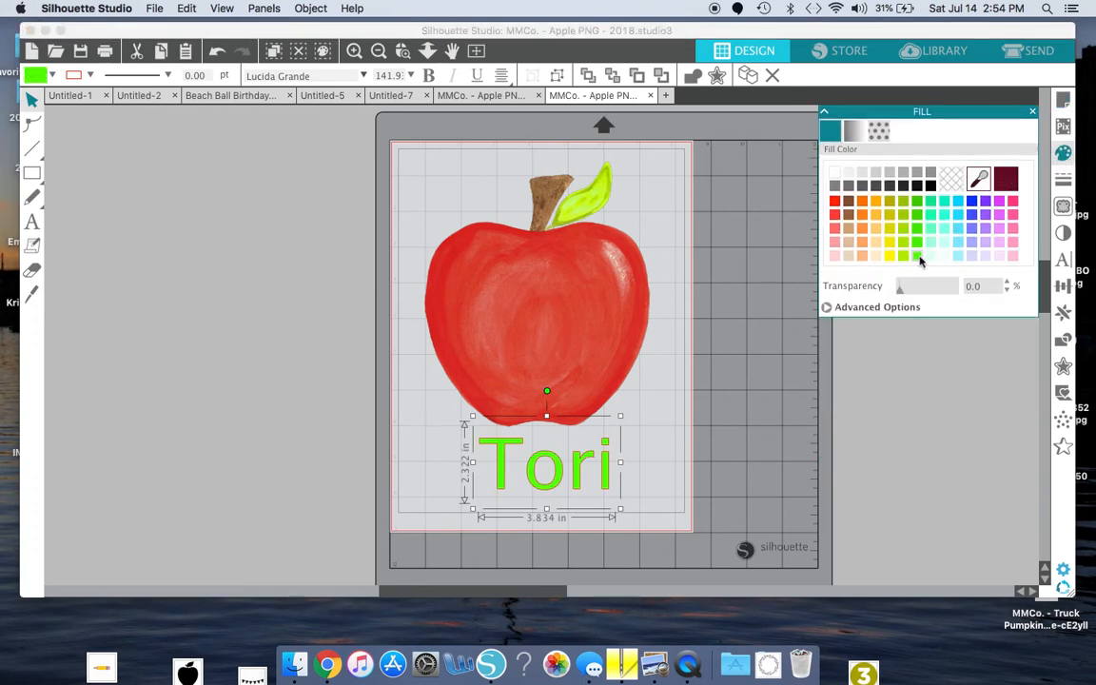
Step: Try a dark purple custom fill (18002E) on the name text, and return it to bright green
left_click(829, 307)
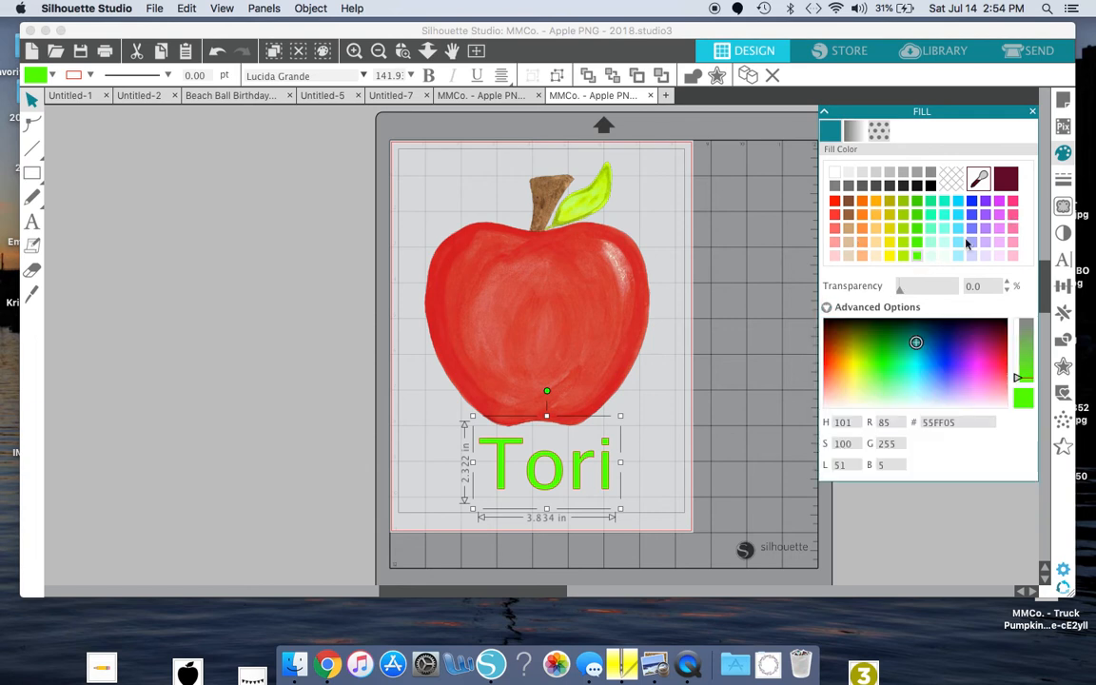
left_click(915, 342)
left_click_drag(882, 357, 962, 326)
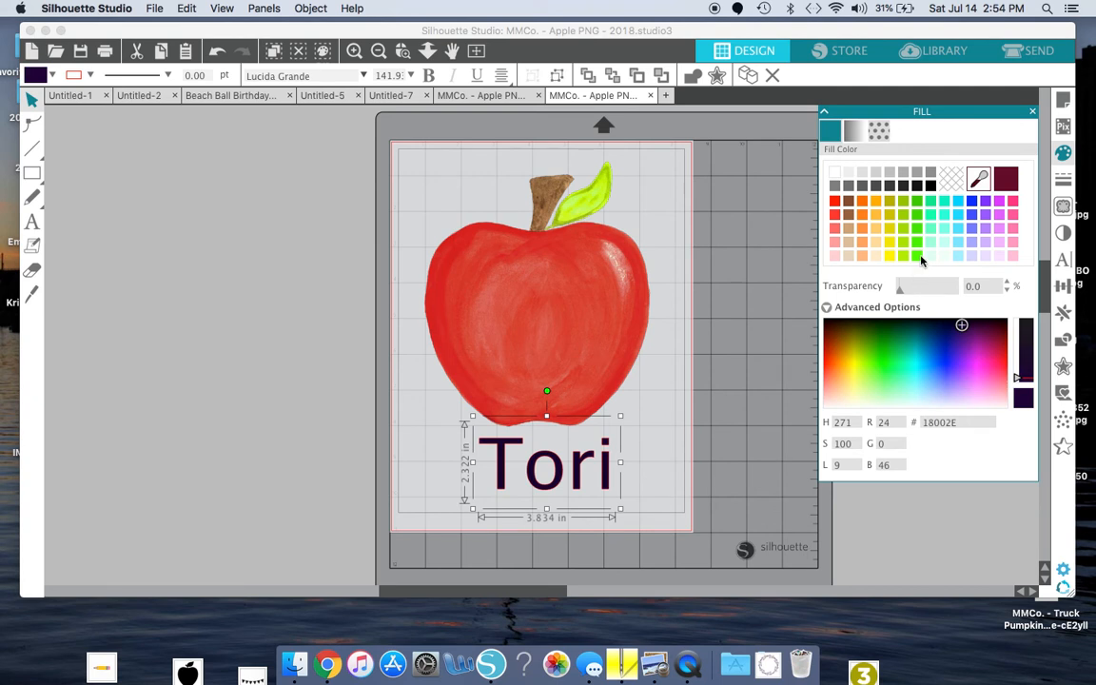
left_click(917, 253)
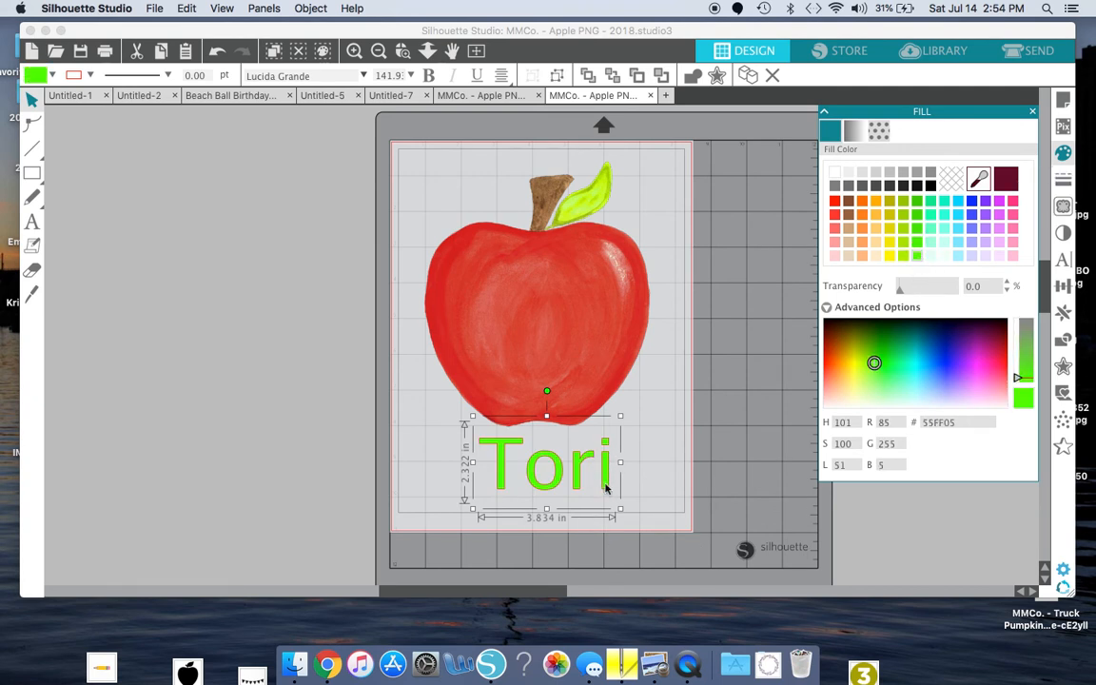
Step: Set the name text's line color to the same bright green as its fill
left_click(1066, 180)
left_click(853, 130)
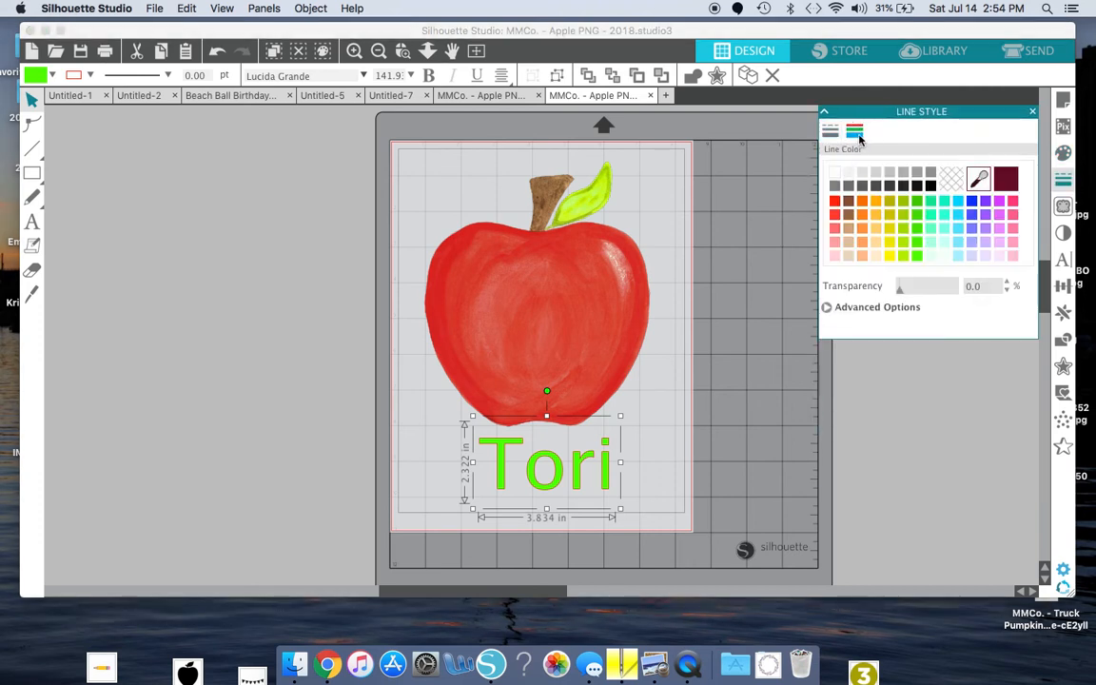
left_click(918, 257)
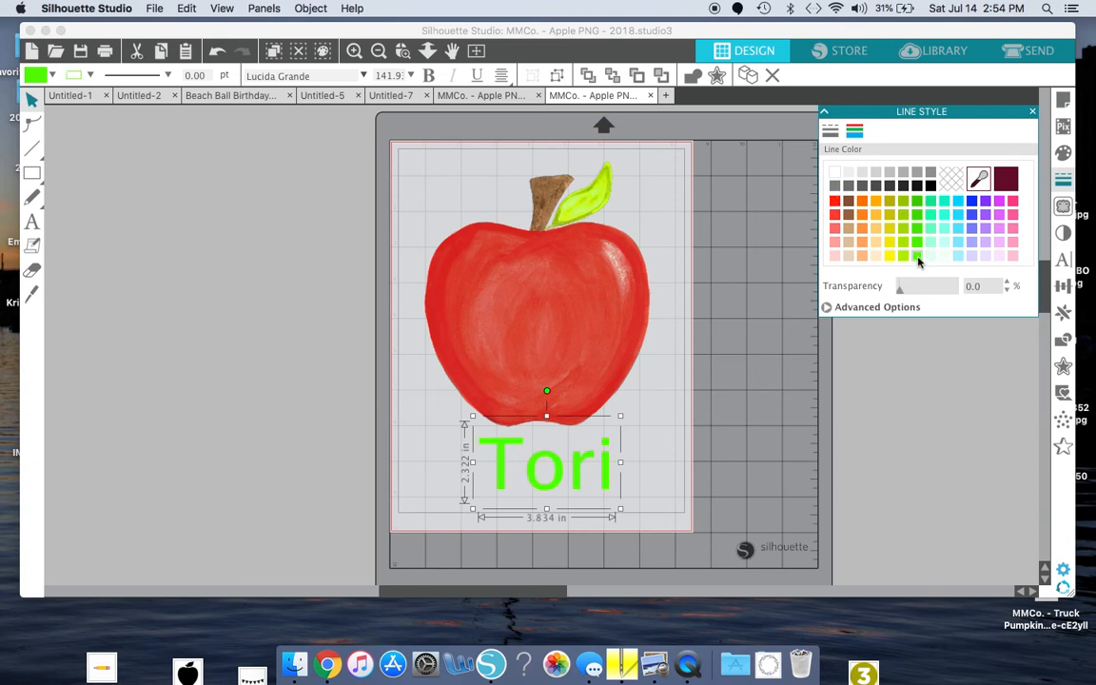
left_click(587, 485)
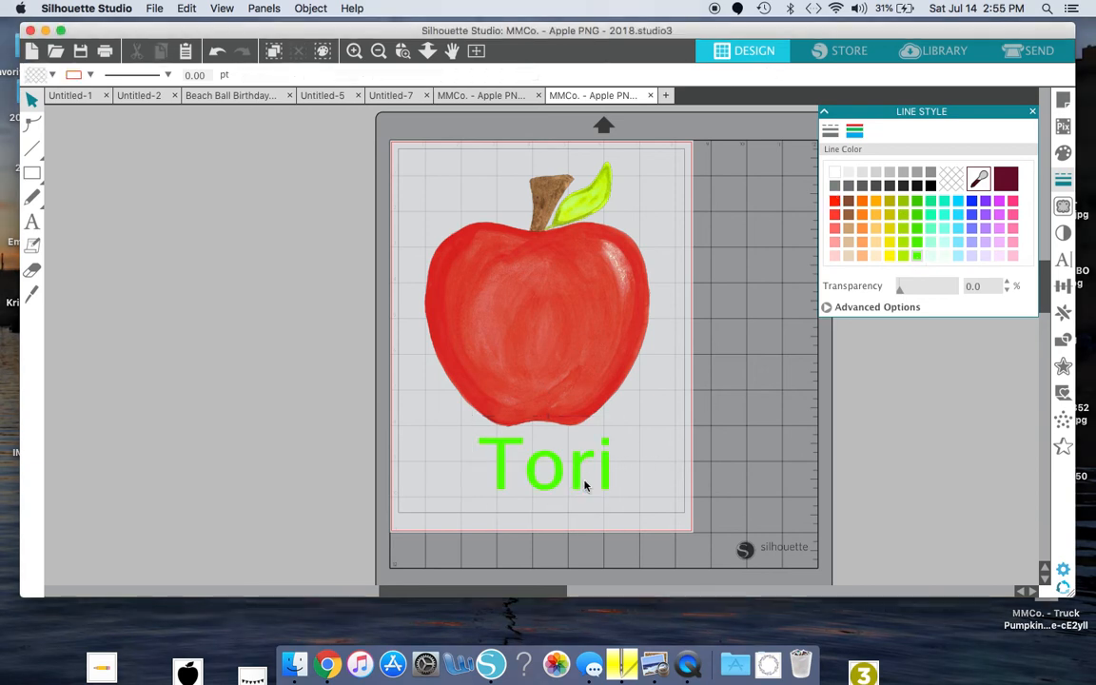
Step: Change the name text's font to LillyBelle and place it on the middle of the apple
left_click(577, 480)
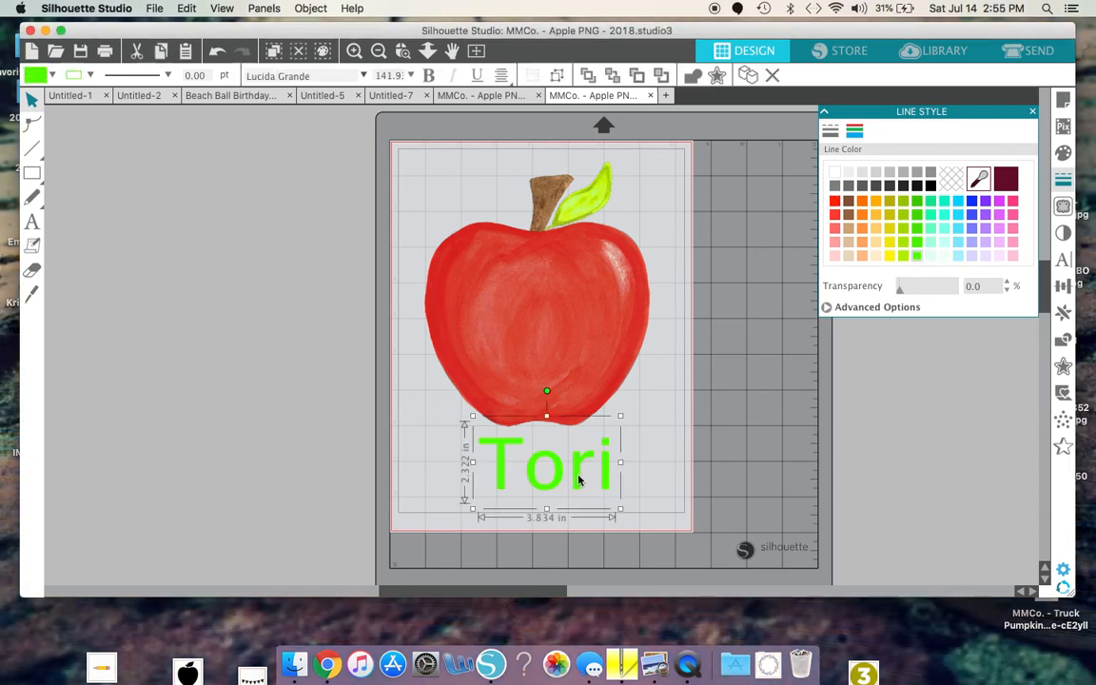
left_click(1065, 262)
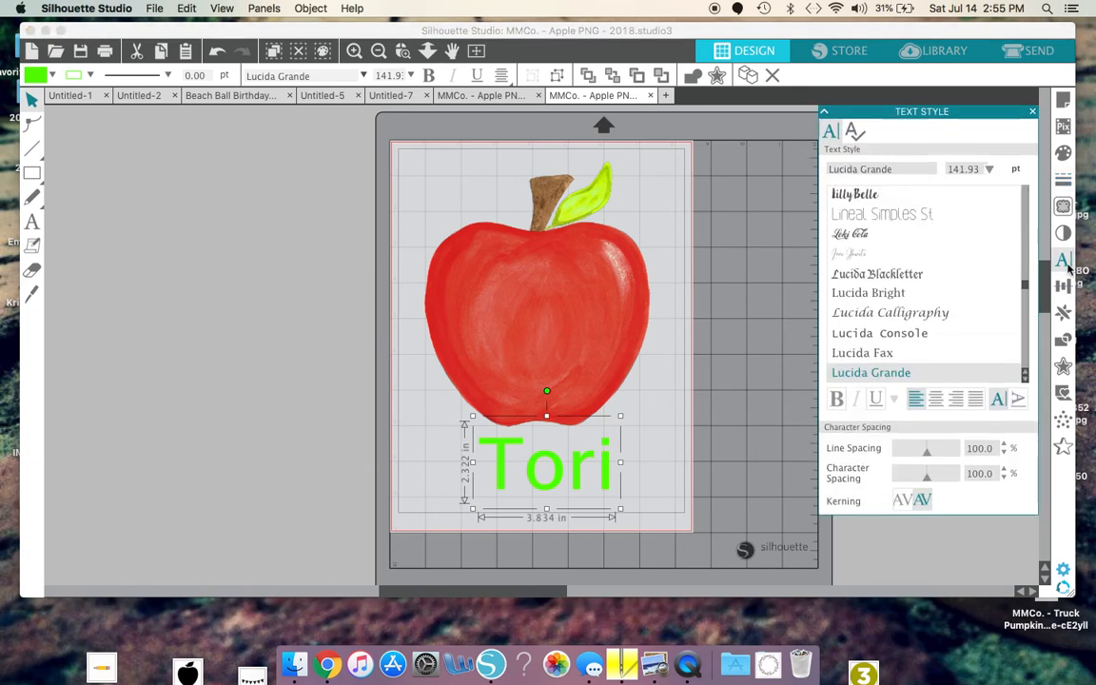
left_click(870, 194)
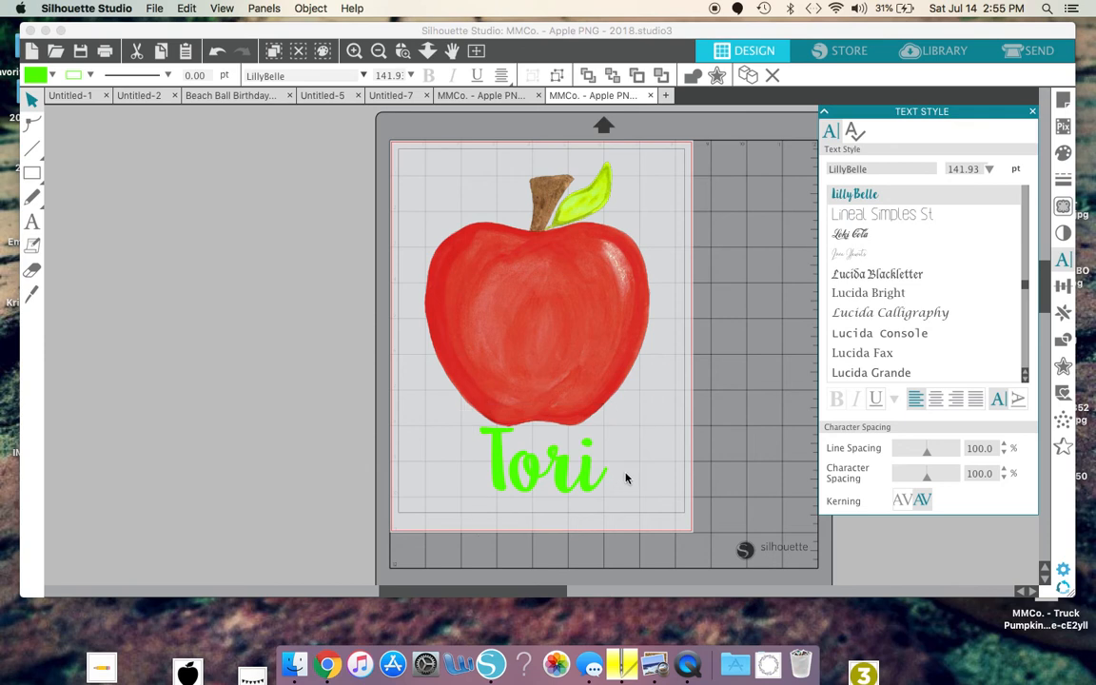
left_click_drag(596, 479, 584, 331)
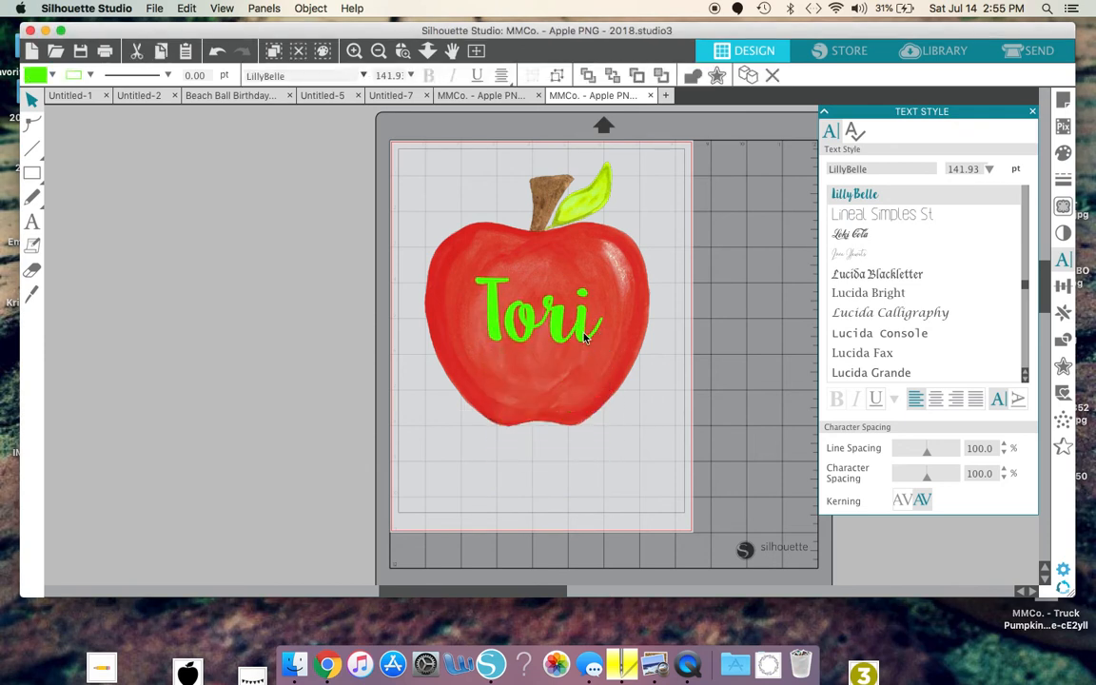
left_click(638, 446)
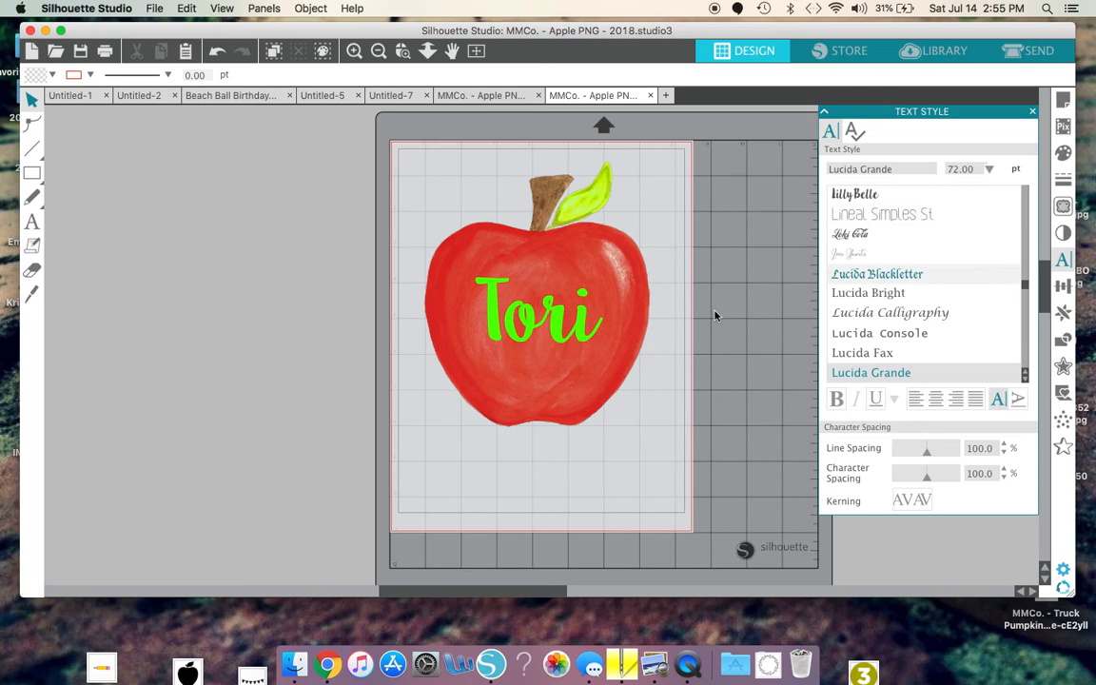
left_click(452, 277)
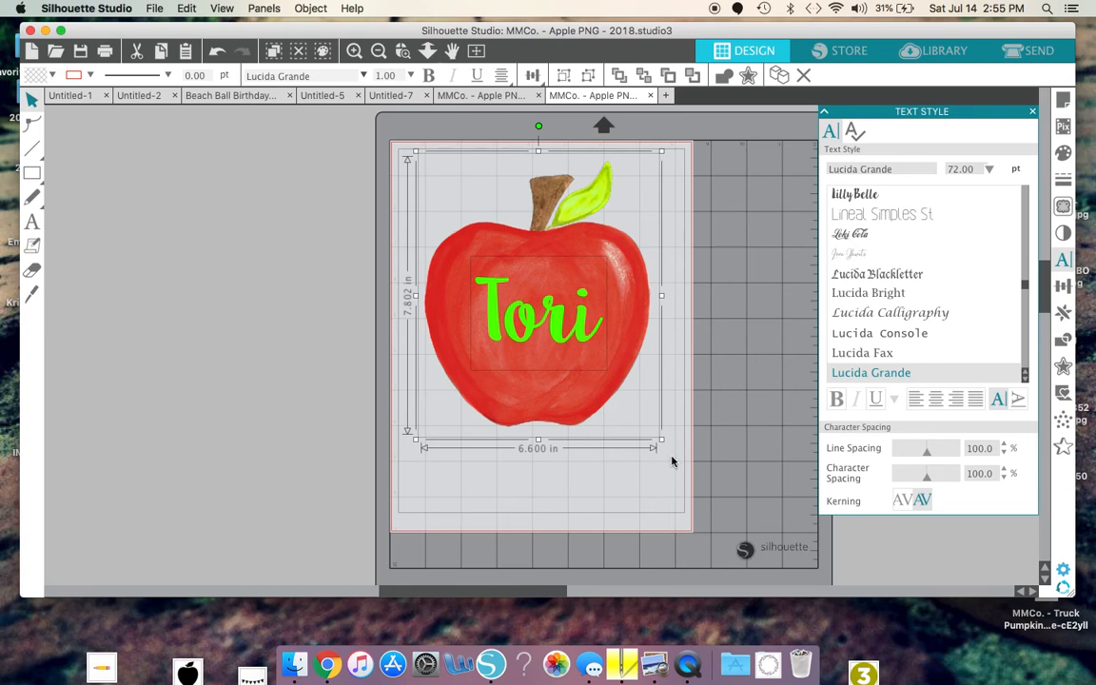
right_click(584, 394)
left_click(443, 413)
left_click(333, 152)
left_click_drag(406, 166, 655, 440)
left_click(257, 196)
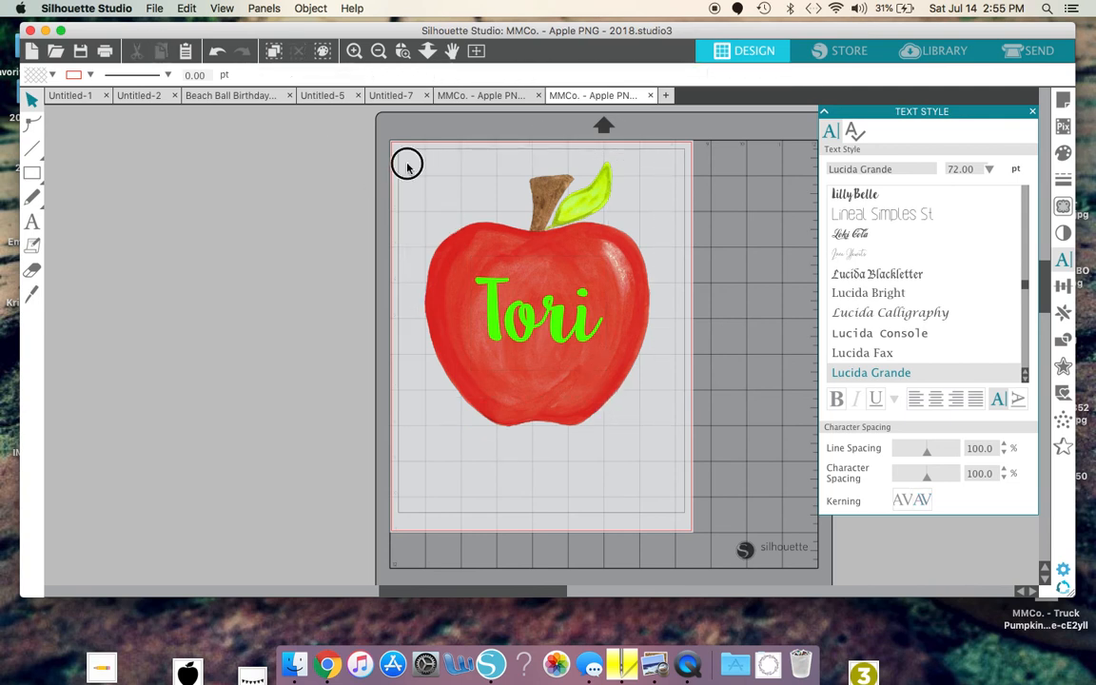
Step: Select the apple and the name text together and flip them horizontally to mirror the whole design
left_click_drag(406, 164, 676, 443)
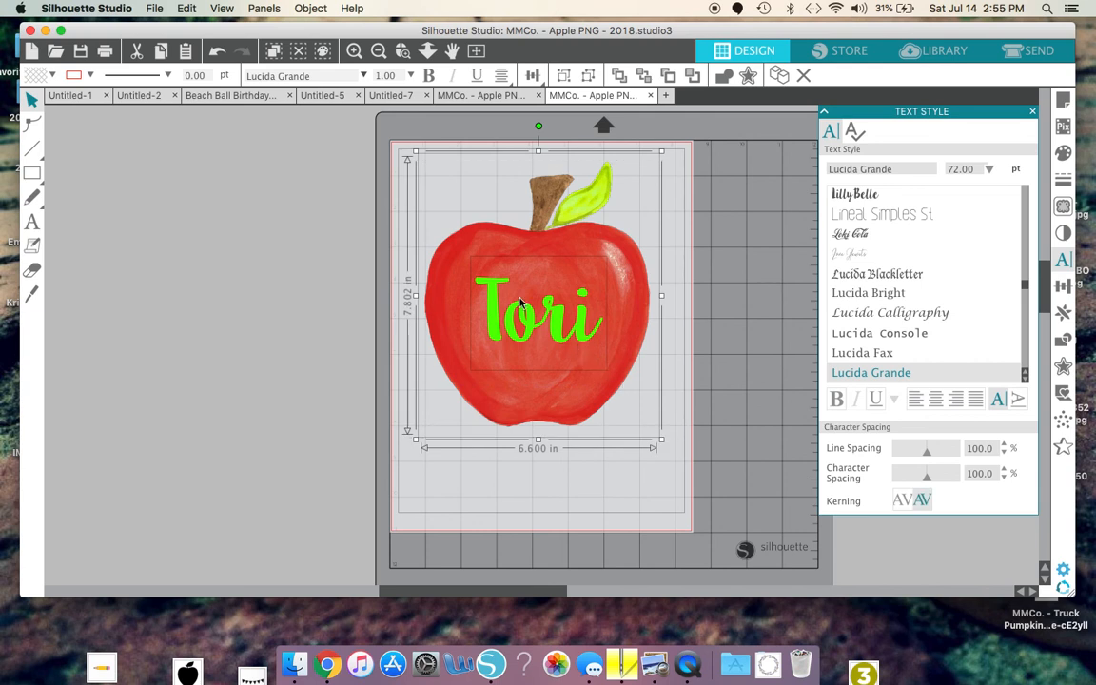
right_click(535, 330)
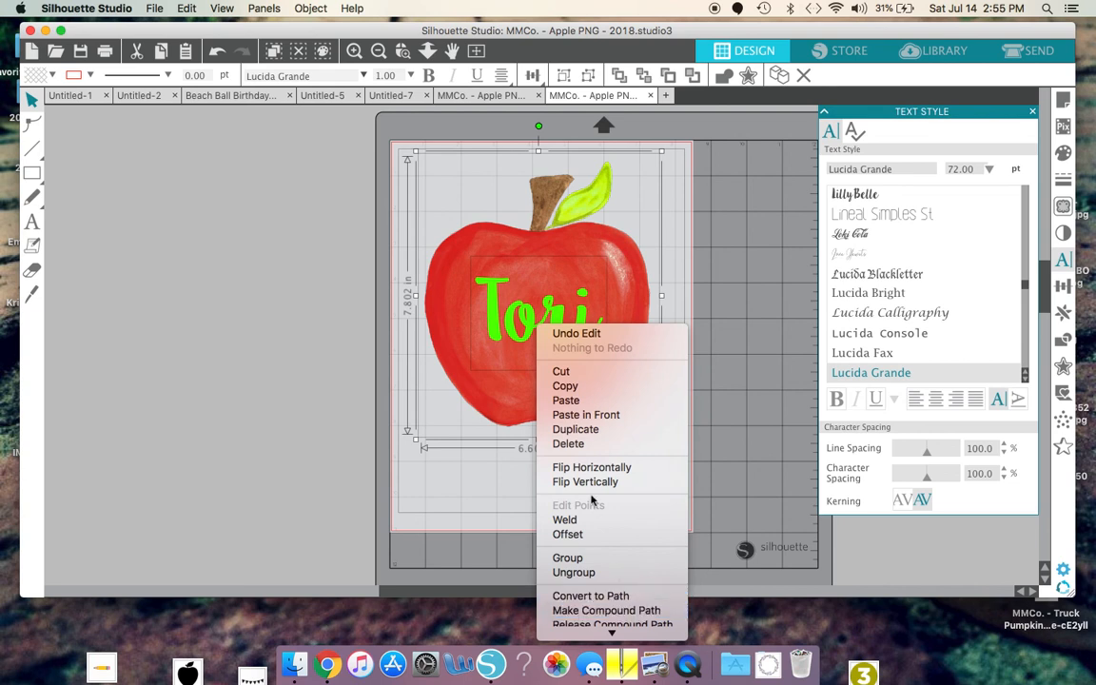
left_click(575, 468)
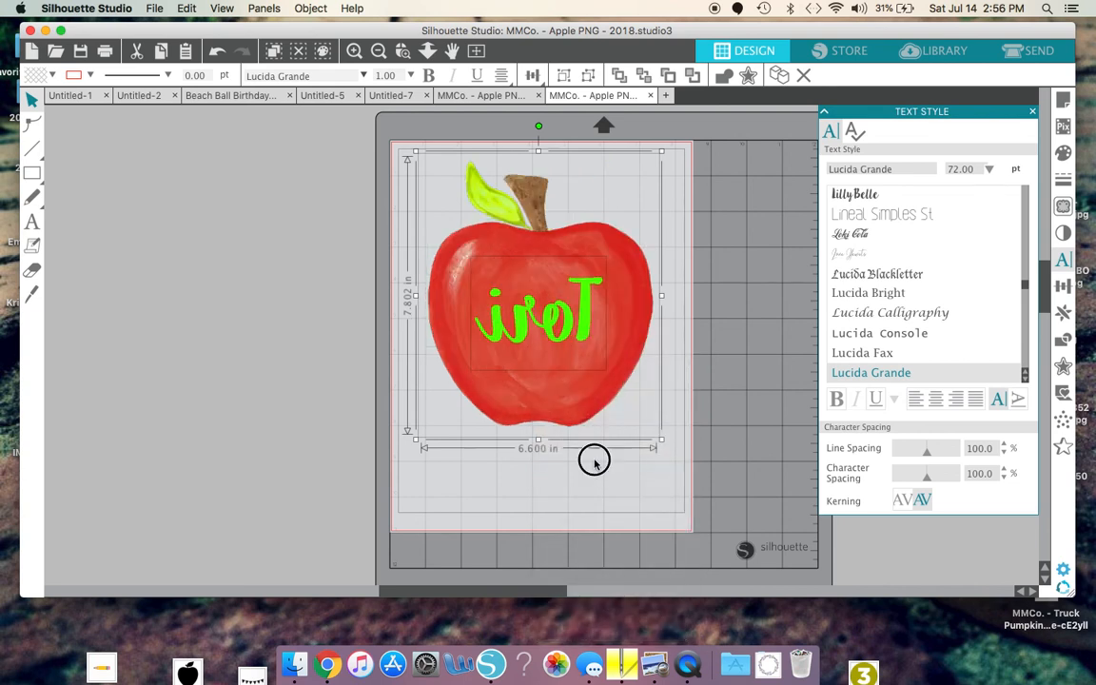
left_click(593, 464)
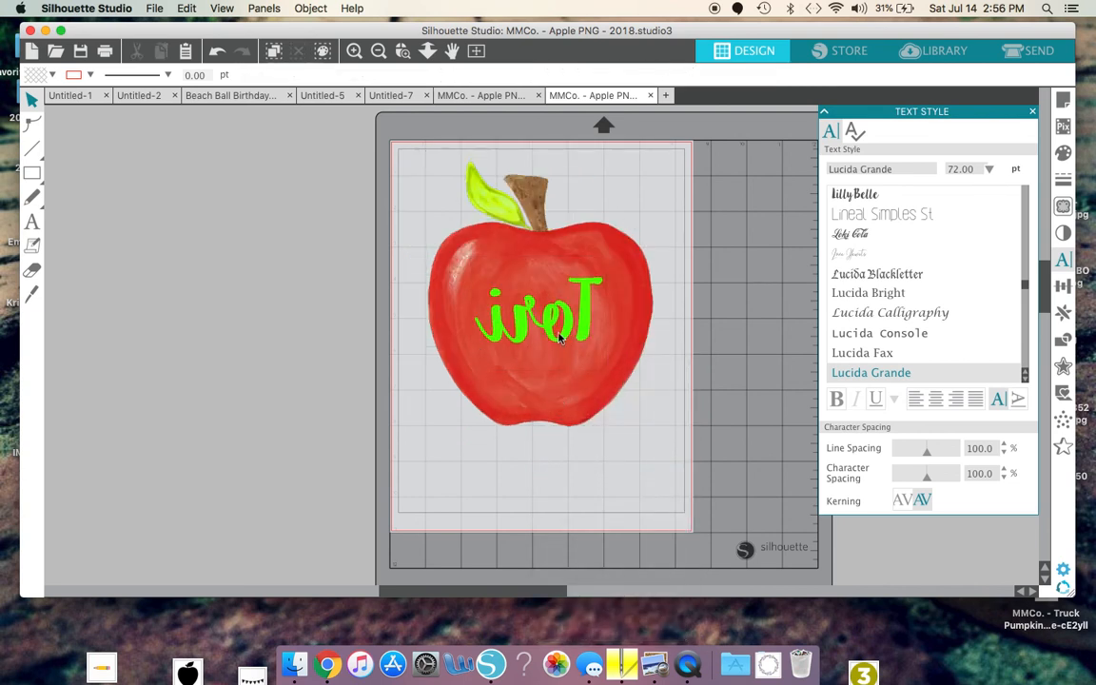
Step: Move the mirrored name off the page beside the apple and bring it back onto the apple
left_click_drag(548, 325, 204, 329)
left_click(314, 276)
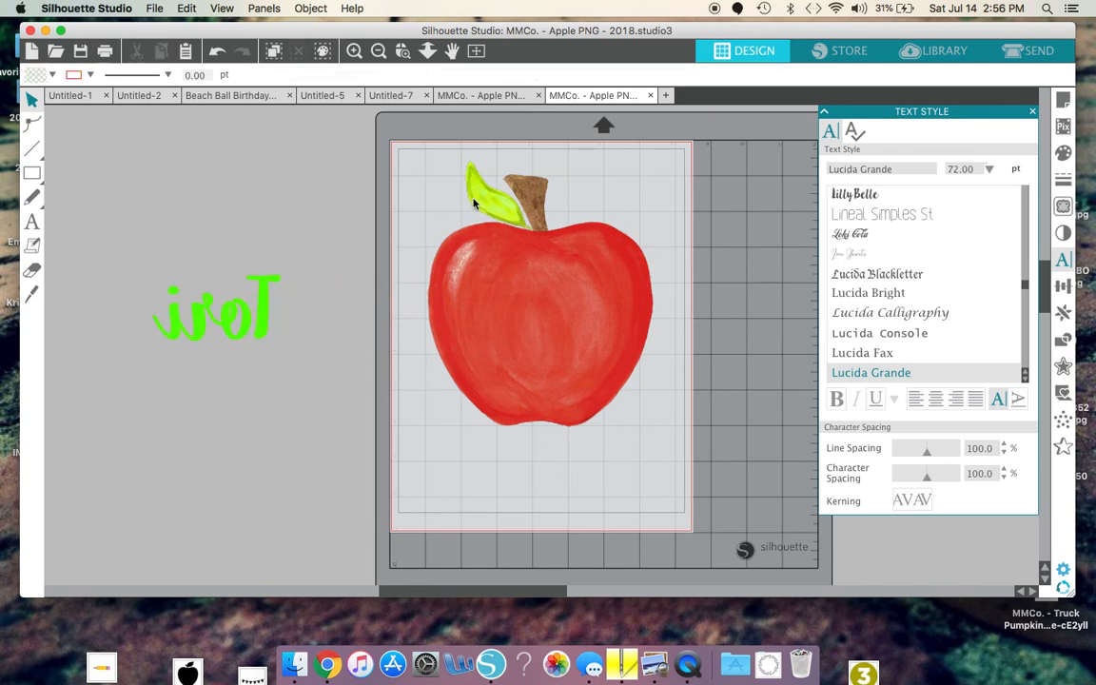
left_click(259, 335)
left_click_drag(259, 336, 558, 318)
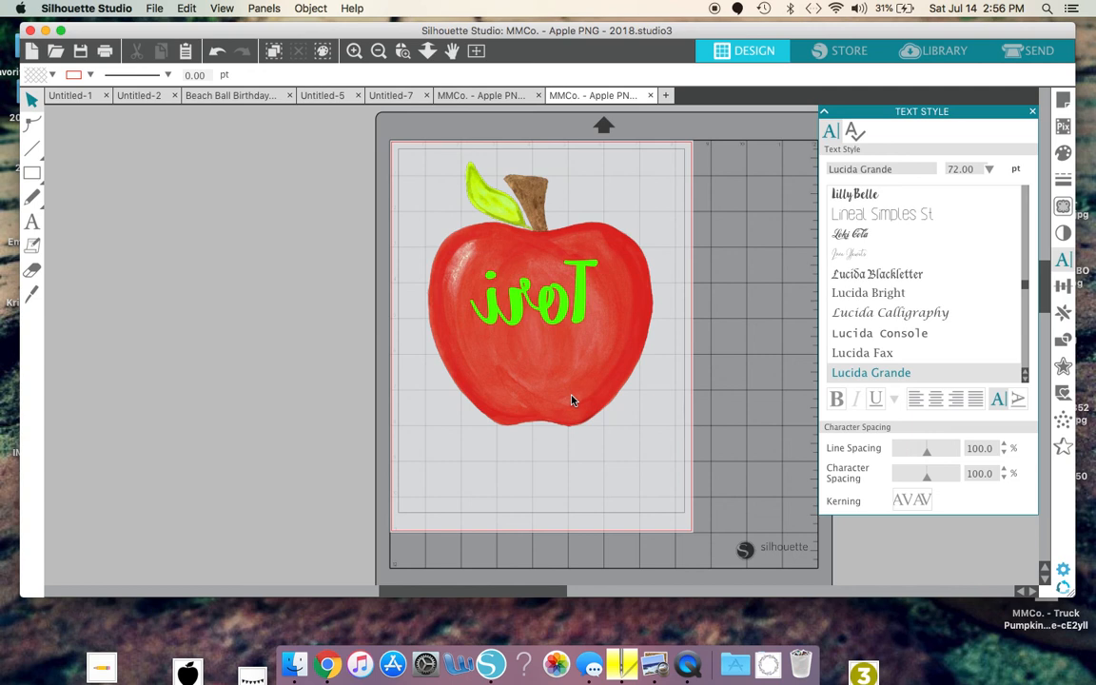
left_click(583, 294)
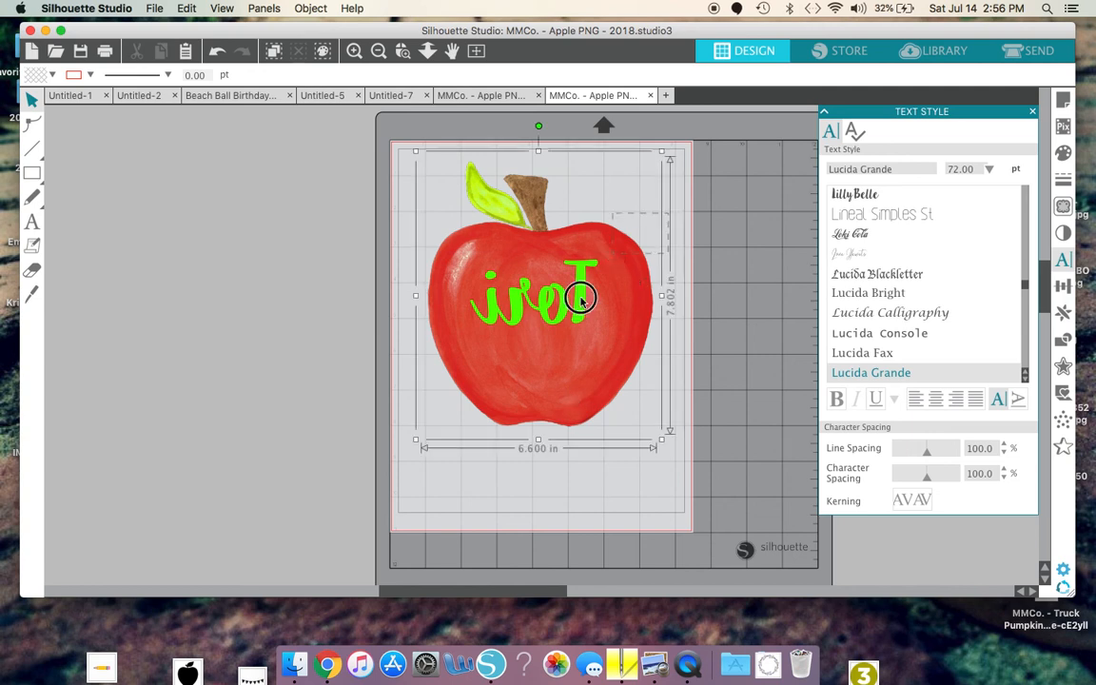
left_click(526, 442)
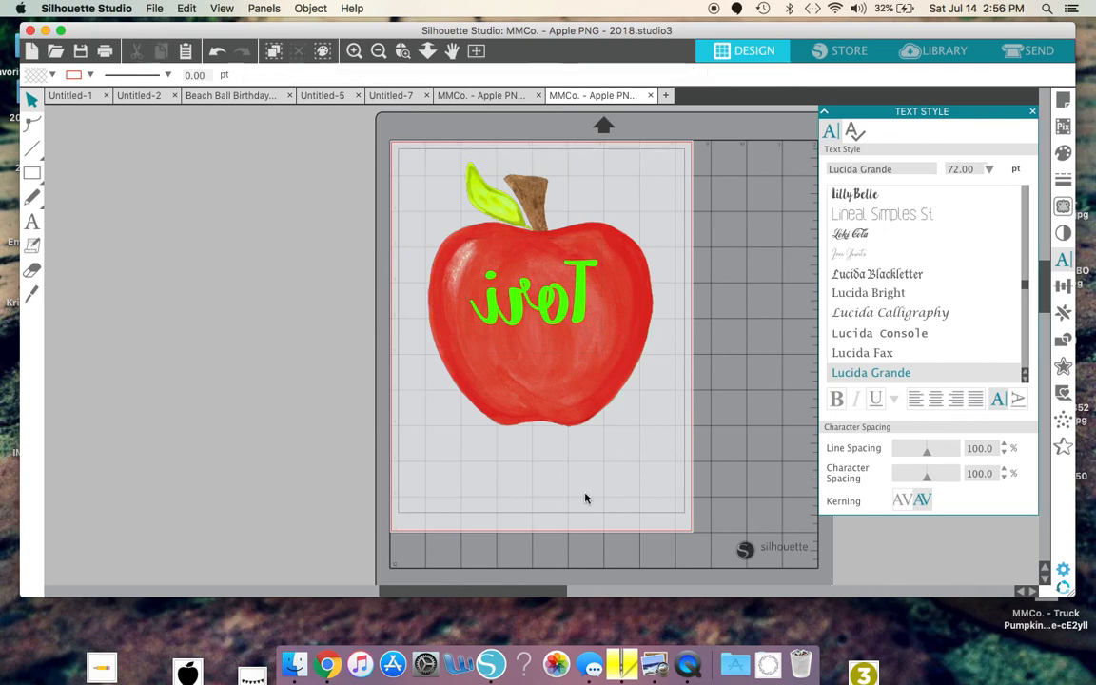
Step: Nudge the mirrored name into place so it sits centered on the apple
mouse_move(549, 330)
left_mouse_down()
mouse_move(530, 264)
mouse_move(506, 264)
mouse_move(542, 343)
left_mouse_up()
left_click(442, 399)
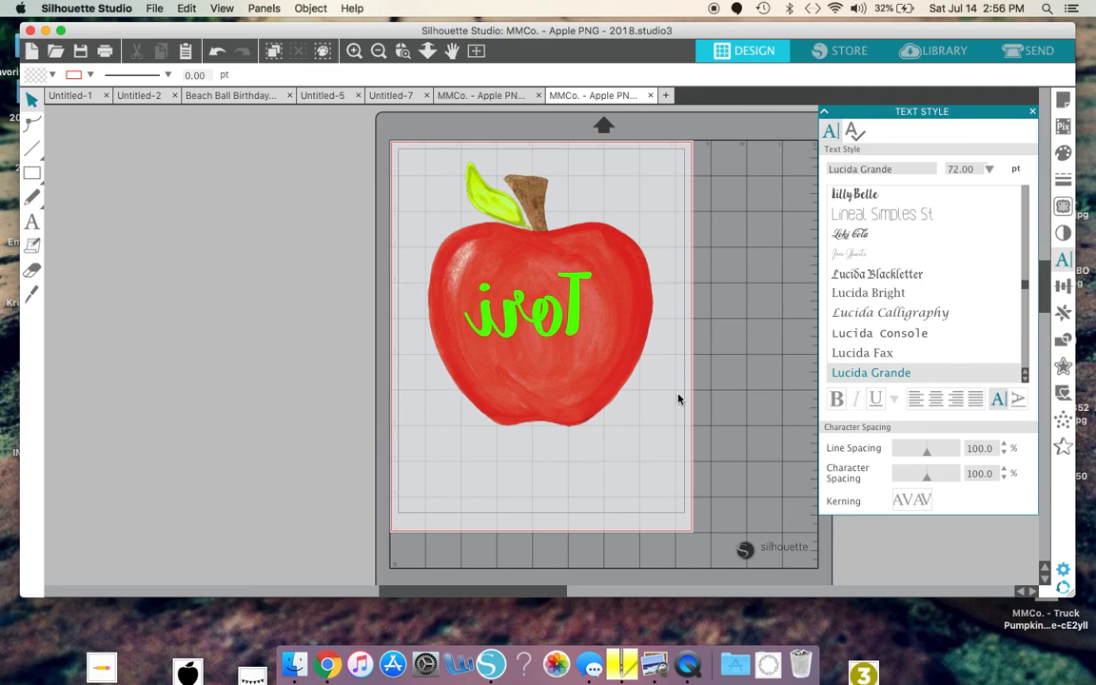
left_click_drag(572, 328, 584, 323)
left_click(525, 291)
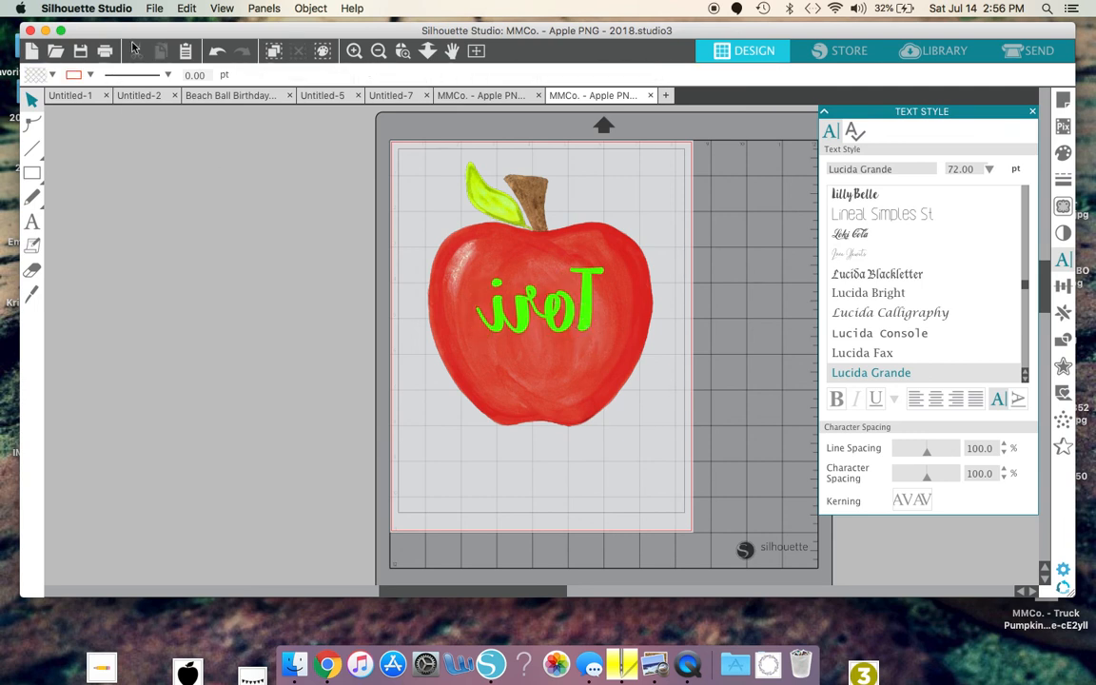
Step: Open the print settings for the page, choose the Fine Printing on Plain Paper preset, and cancel without printing
left_click(154, 10)
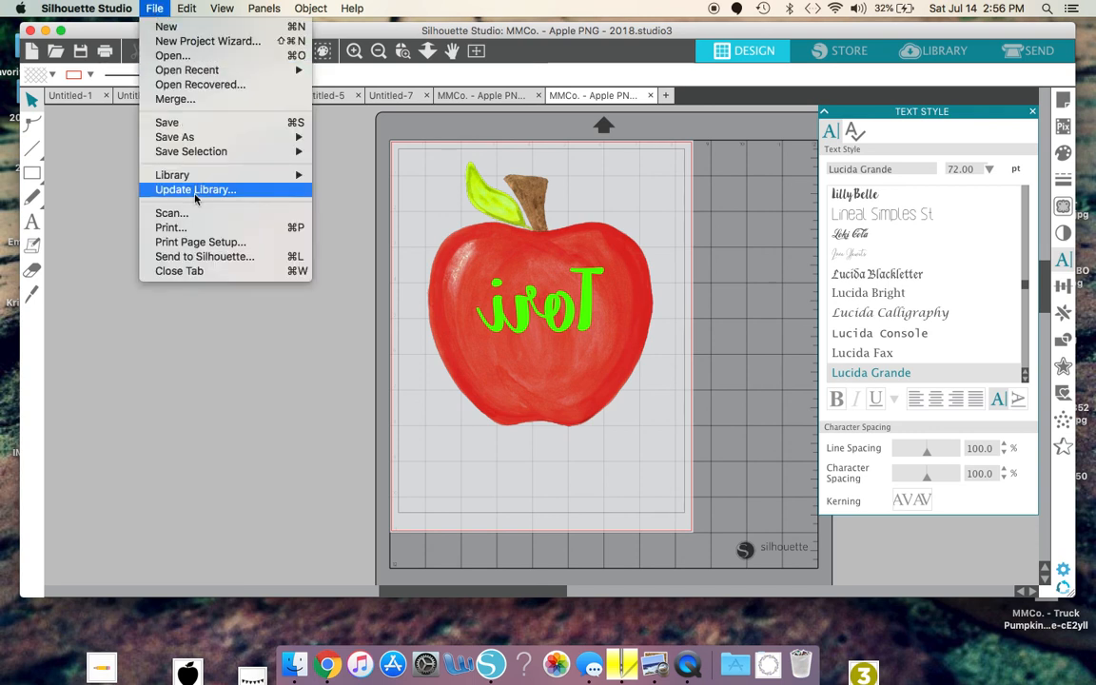
left_click(214, 231)
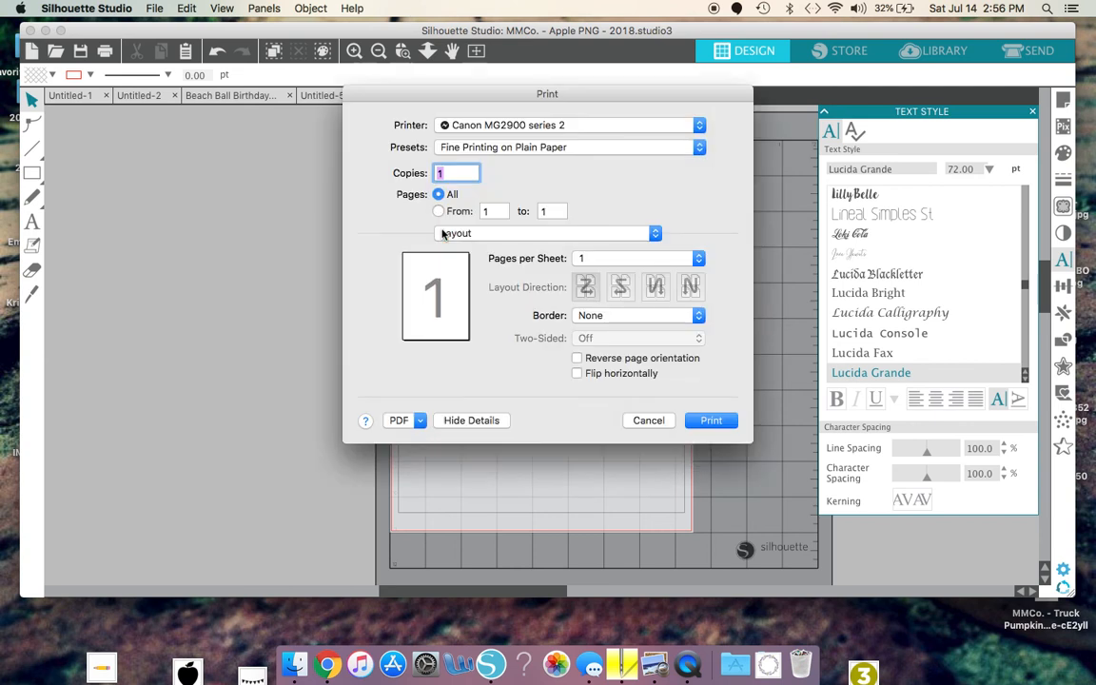
left_click(501, 149)
left_click(480, 97)
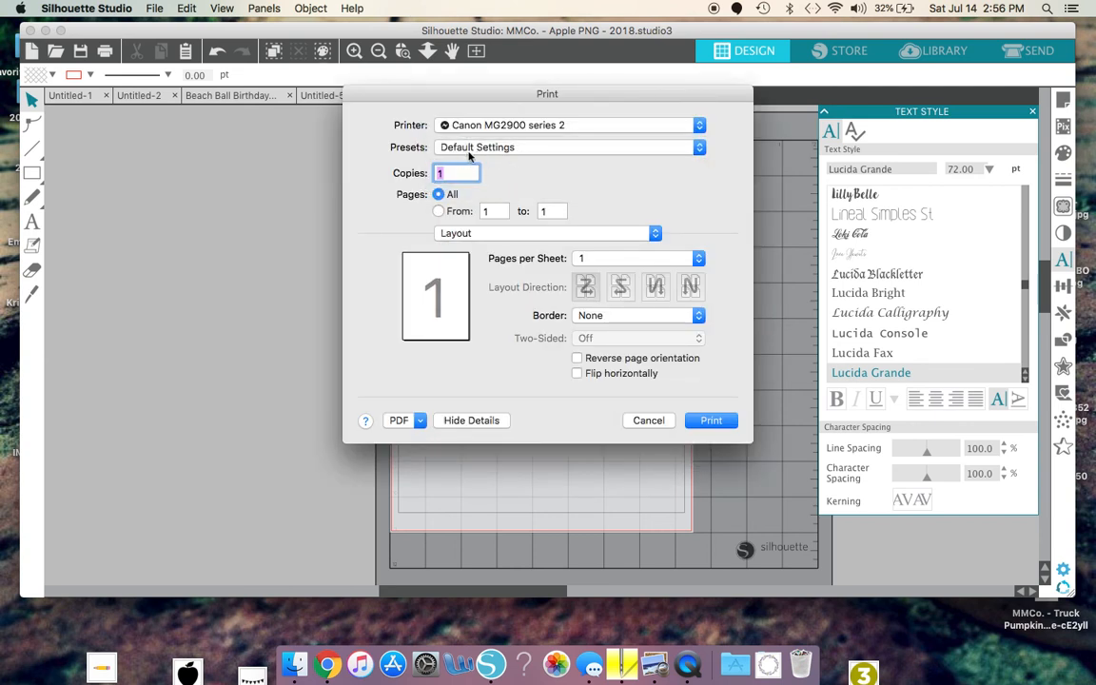
left_click(533, 155)
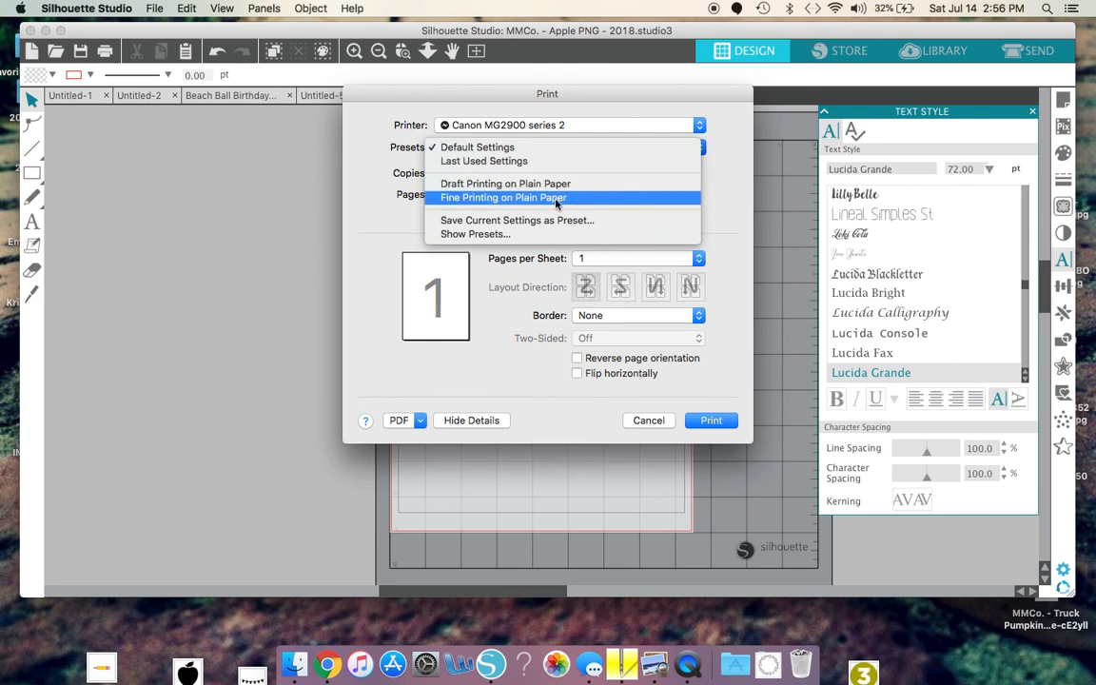
left_click(568, 198)
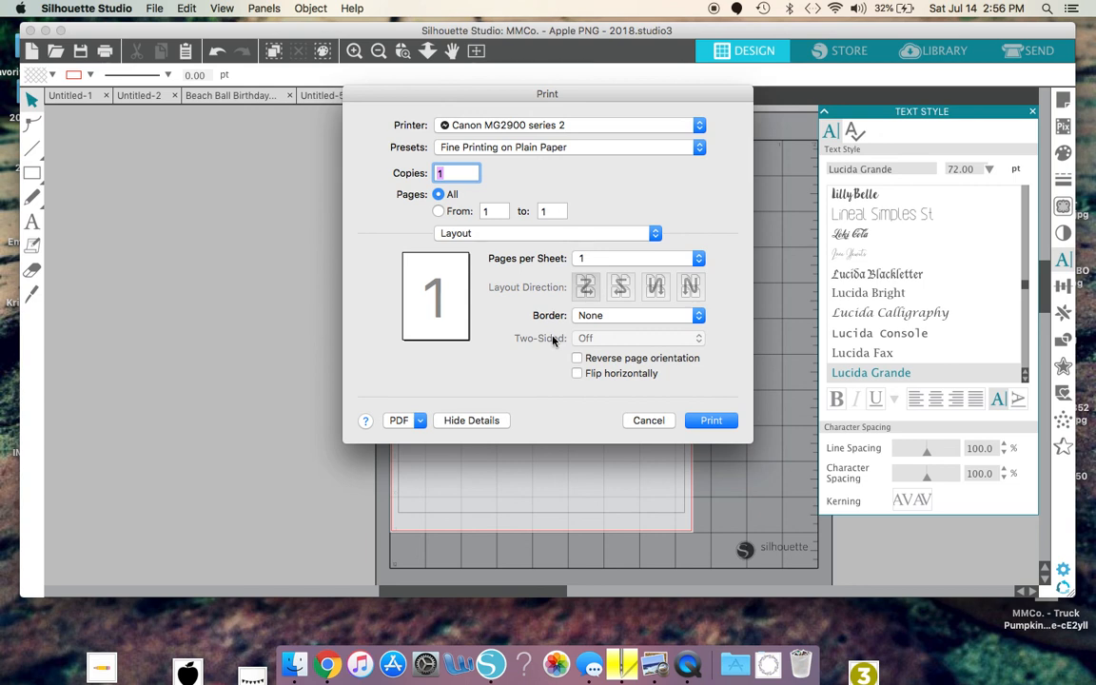
left_click(647, 421)
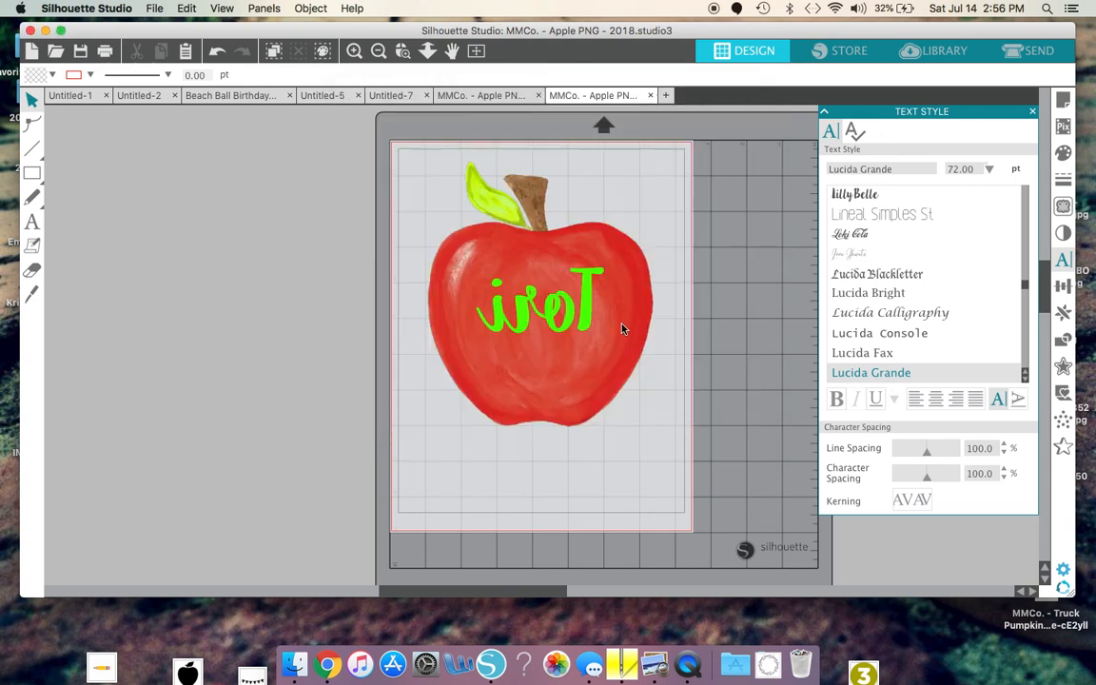